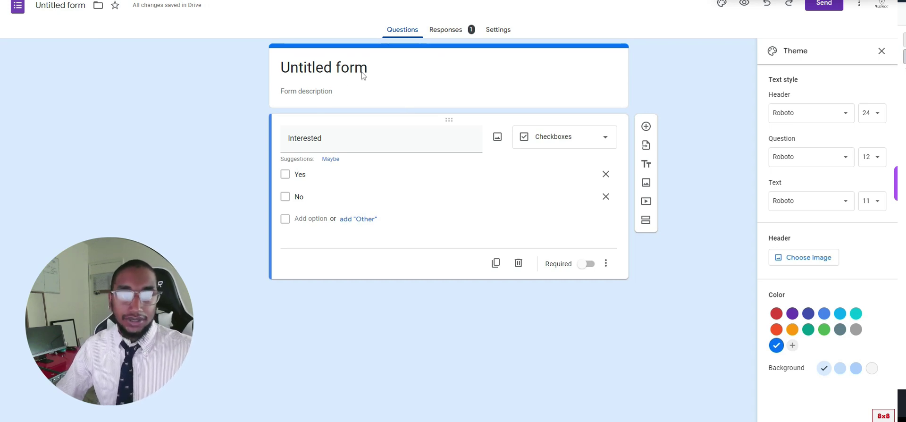
Title the form 'Customer Information Form' and add a new blank multiple-choice question.
{"action": "left_click", "coordinate": [307, 74]}
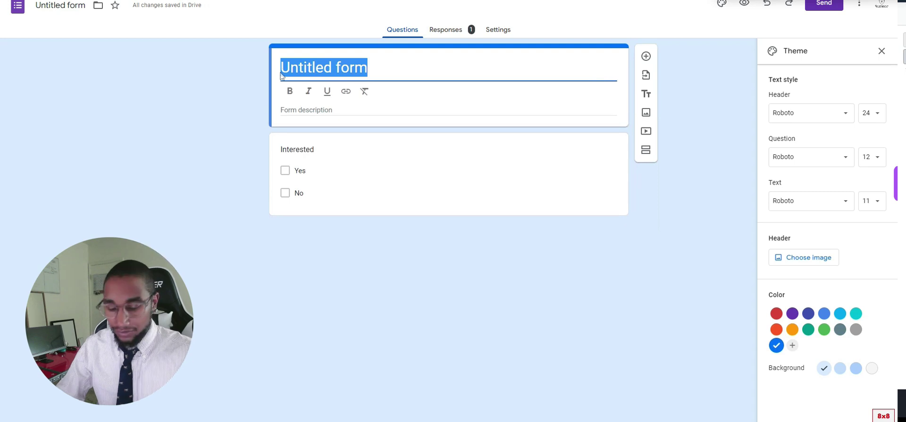
{"action": "type", "text": "Customer "}
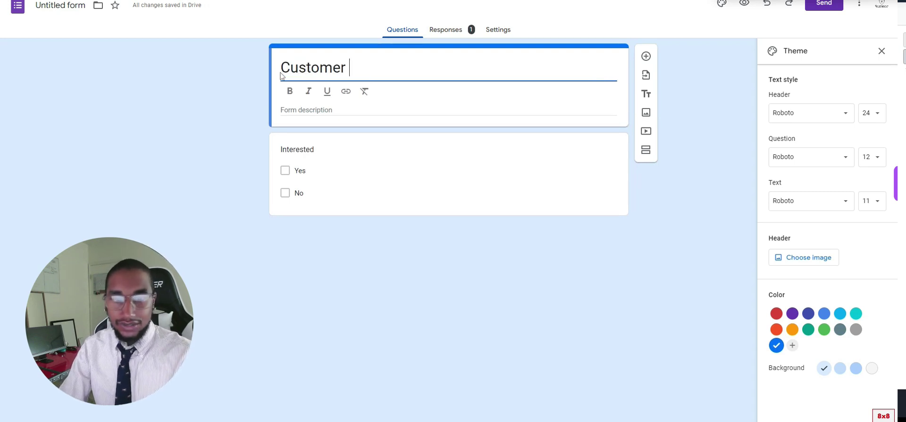
{"action": "type", "text": "Inf"}
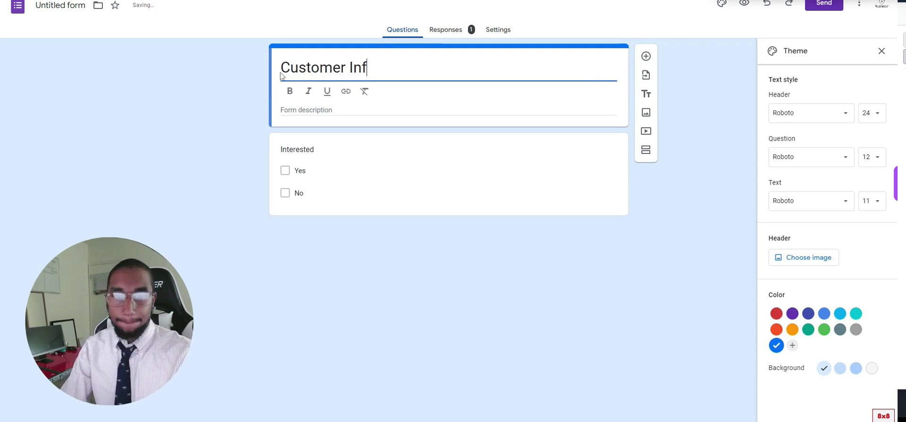
{"action": "type", "text": "ormation Form"}
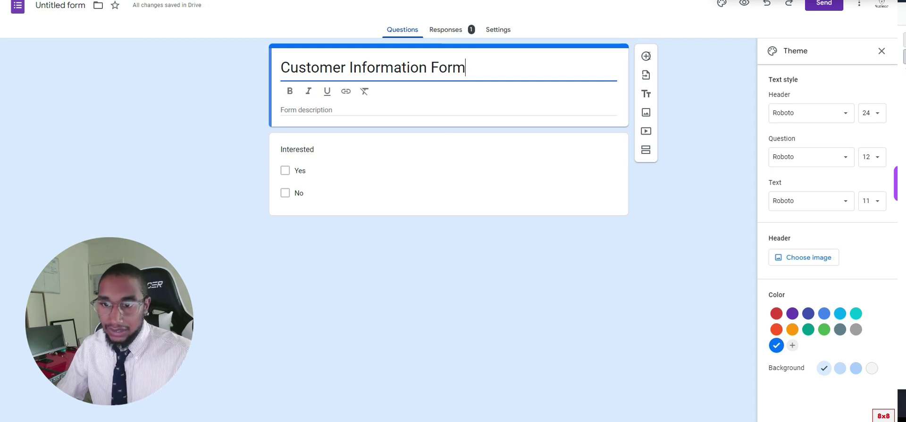
{"action": "left_click", "coordinate": [647, 57]}
{"action": "left_click", "coordinate": [646, 57]}
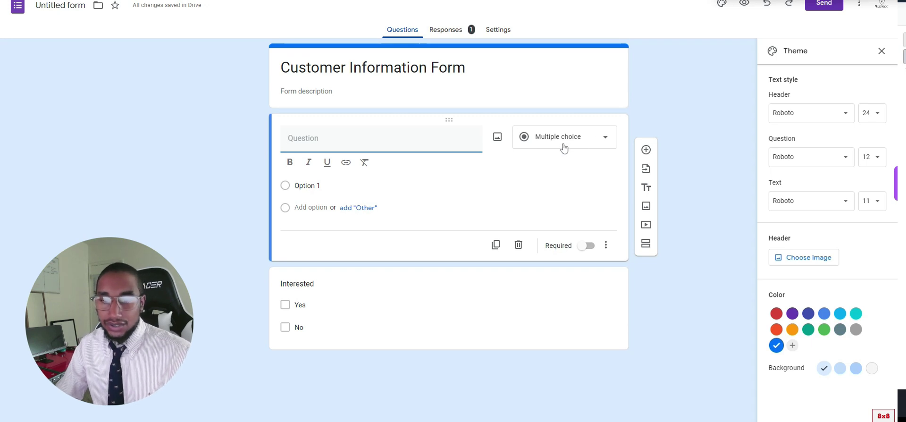
Open the question-type list for the new question.
{"action": "left_click", "coordinate": [601, 139]}
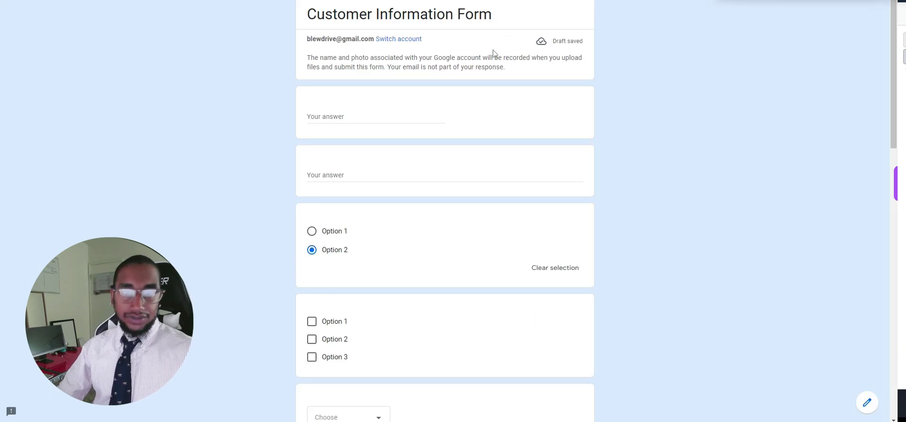
{"action": "scroll", "coordinate": [374, 244], "scroll_direction": "down", "scroll_amount": 2}
{"action": "scroll", "coordinate": [376, 248], "scroll_direction": "down", "scroll_amount": 3}
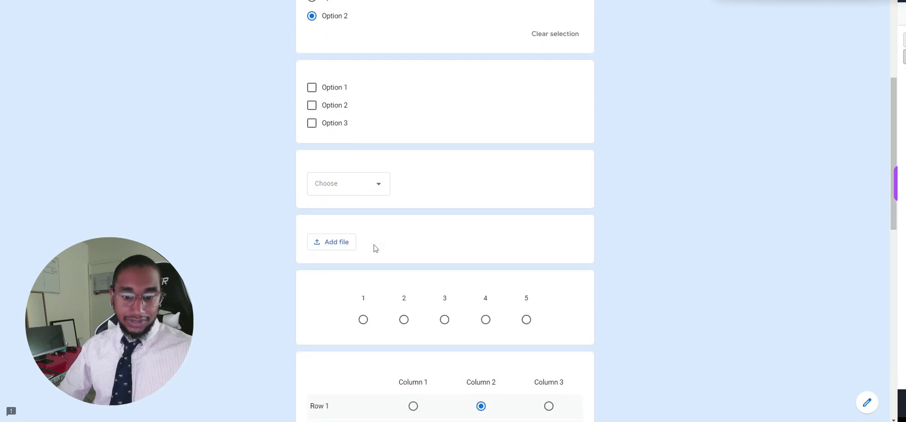
{"action": "scroll", "coordinate": [374, 245], "scroll_direction": "down", "scroll_amount": 4}
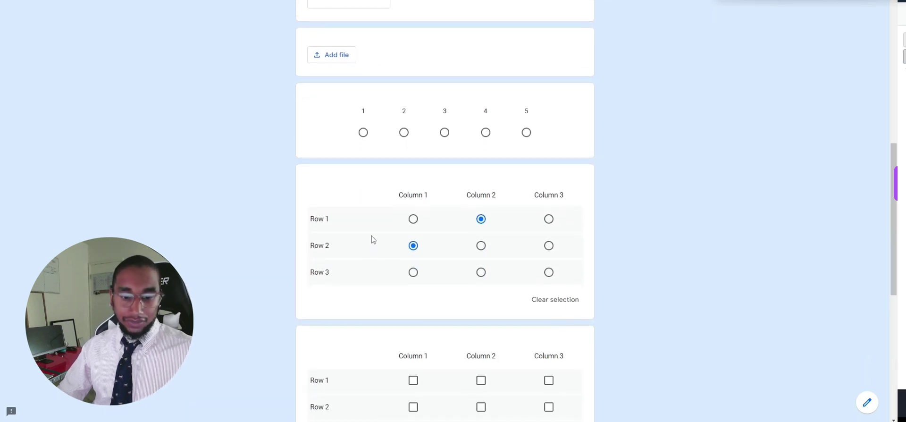
{"action": "scroll", "coordinate": [373, 240], "scroll_direction": "down", "scroll_amount": 4}
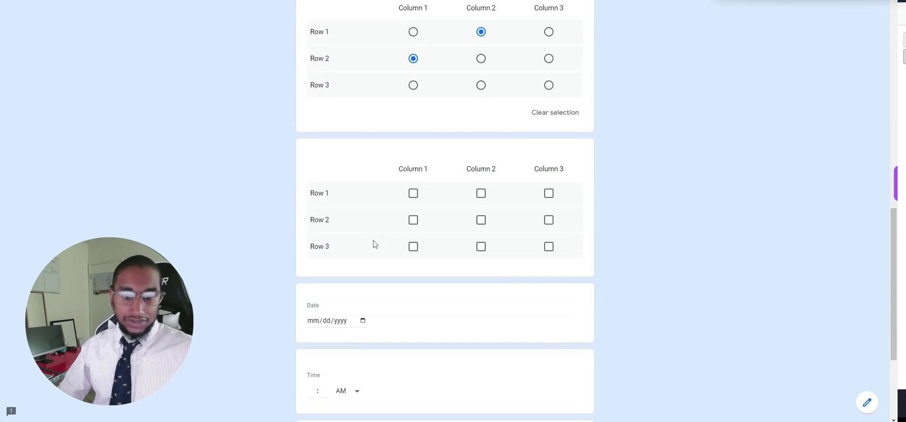
{"action": "scroll", "coordinate": [373, 240], "scroll_direction": "down", "scroll_amount": 2}
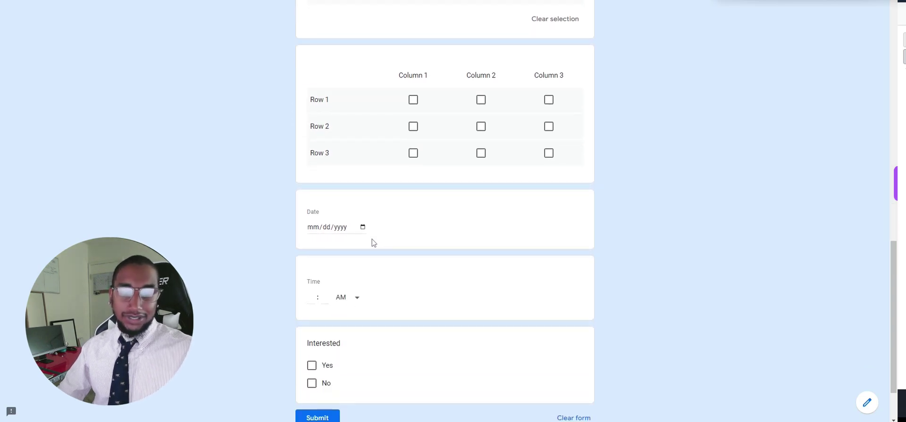
{"action": "scroll", "coordinate": [372, 239], "scroll_direction": "down", "scroll_amount": 1}
{"action": "scroll", "coordinate": [372, 241], "scroll_direction": "up", "scroll_amount": 20}
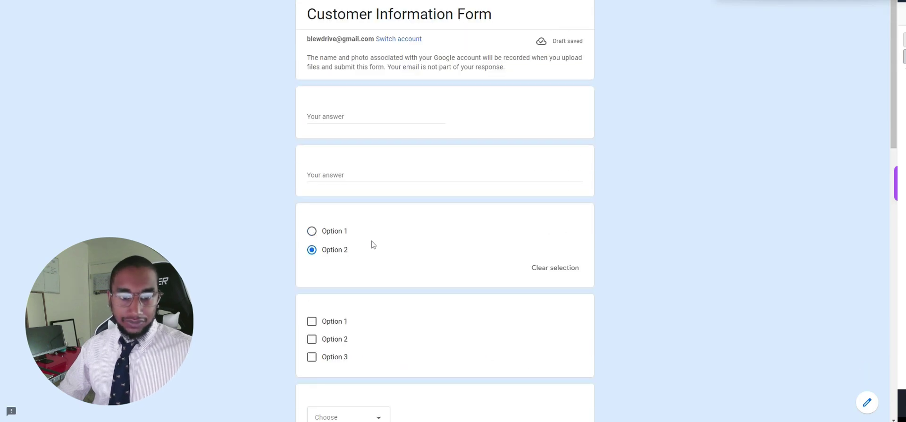
Answer the first preview question with 'First Name' and paste it repeatedly into the paragraph answer.
{"action": "left_click", "coordinate": [347, 120]}
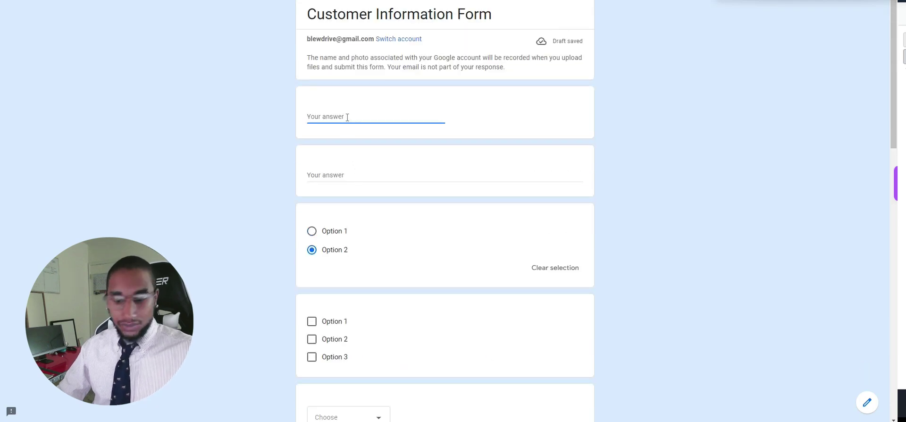
{"action": "type", "text": "F"}
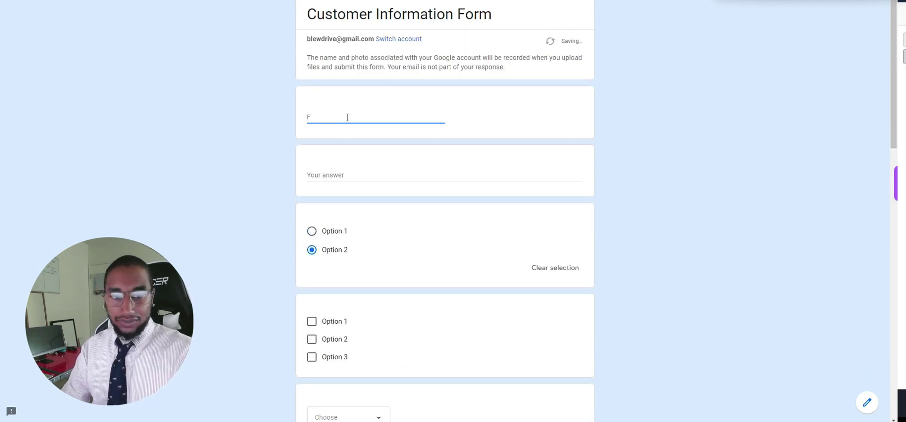
{"action": "type", "text": "urst Name"}
{"action": "left_click_drag", "start_coordinate": [358, 112], "coordinate": [290, 119]}
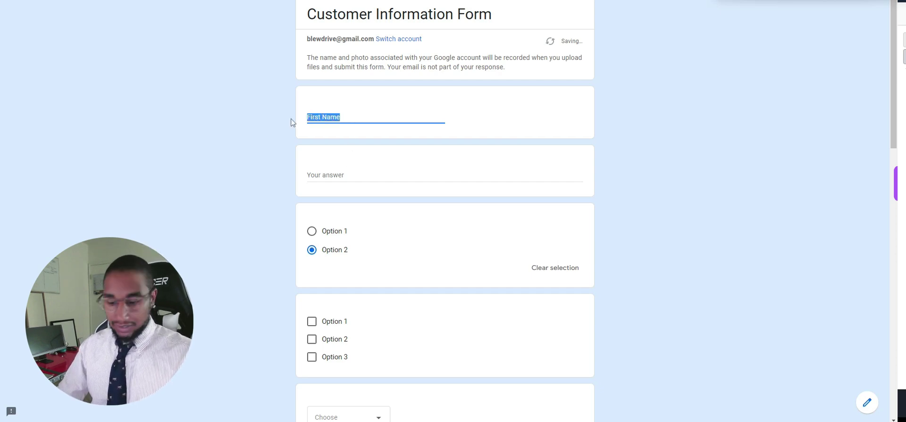
{"action": "key", "text": "ctrl+c"}
{"action": "left_click", "coordinate": [333, 180]}
{"action": "key", "text": "ctrl+v"}
{"action": "key", "text": "ctrl+v"}
{"action": "key", "text": "ctrl+v"}
{"action": "key", "text": "ctrl+v"}
{"action": "key", "text": "ctrl+v"}
{"action": "key", "text": "ctrl+v"}
{"action": "key", "text": "ctrl+v"}
{"action": "key", "text": "ctrl+v"}
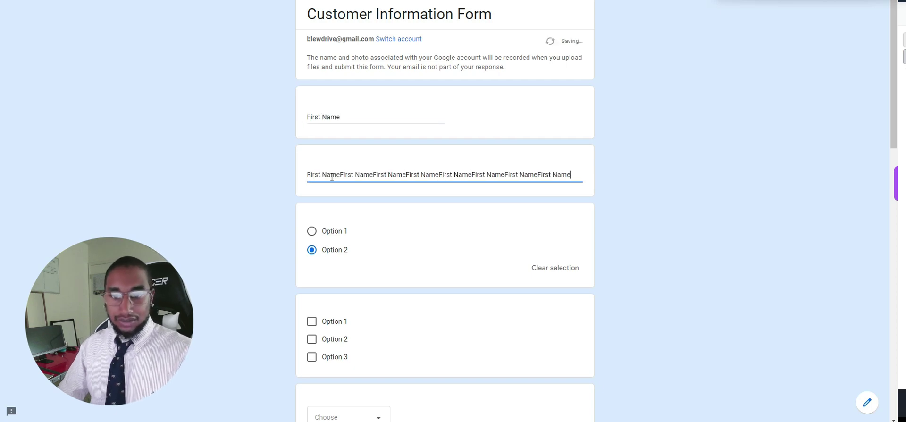
{"action": "key", "text": "ctrl+v"}
{"action": "key", "text": "ctrl+v"}
{"action": "key", "text": "ctrl+v"}
{"action": "key", "text": "ctrl+v"}
{"action": "key", "text": "ctrl+v"}
{"action": "key", "text": "ctrl+v"}
{"action": "key", "text": "ctrl+v"}
{"action": "key", "text": "ctrl+v"}
{"action": "key", "text": "ctrl+v"}
{"action": "key", "text": "ctrl+v"}
{"action": "key", "text": "ctrl+v"}
{"action": "key", "text": "ctrl+v"}
{"action": "key", "text": "ctrl+v"}
{"action": "key", "text": "ctrl+v"}
{"action": "scroll", "coordinate": [351, 241], "scroll_direction": "down", "scroll_amount": 2}
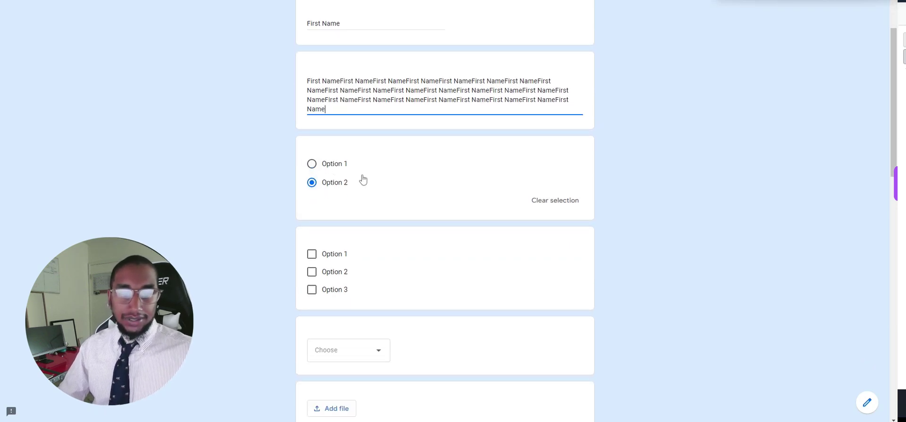
Leave the multiple-choice answer on Option 2, and tick then untick checkbox Options 1–3.
{"action": "left_click", "coordinate": [311, 166]}
{"action": "left_click", "coordinate": [312, 183]}
{"action": "left_click", "coordinate": [313, 164]}
{"action": "left_click", "coordinate": [311, 184]}
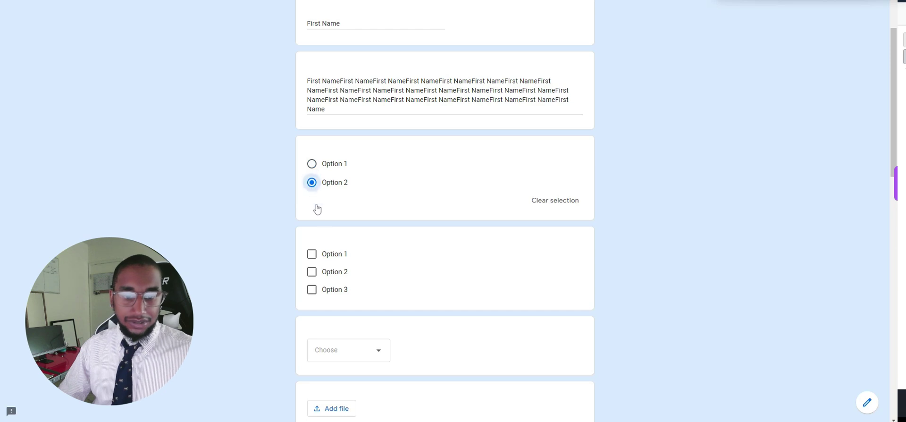
{"action": "scroll", "coordinate": [325, 250], "scroll_direction": "down", "scroll_amount": 2}
{"action": "left_click", "coordinate": [312, 207]}
{"action": "left_click", "coordinate": [311, 225]}
{"action": "left_click", "coordinate": [311, 243]}
{"action": "left_click", "coordinate": [312, 243]}
{"action": "left_click", "coordinate": [311, 225]}
{"action": "left_click", "coordinate": [313, 211]}
{"action": "scroll", "coordinate": [330, 208], "scroll_direction": "down", "scroll_amount": 3}
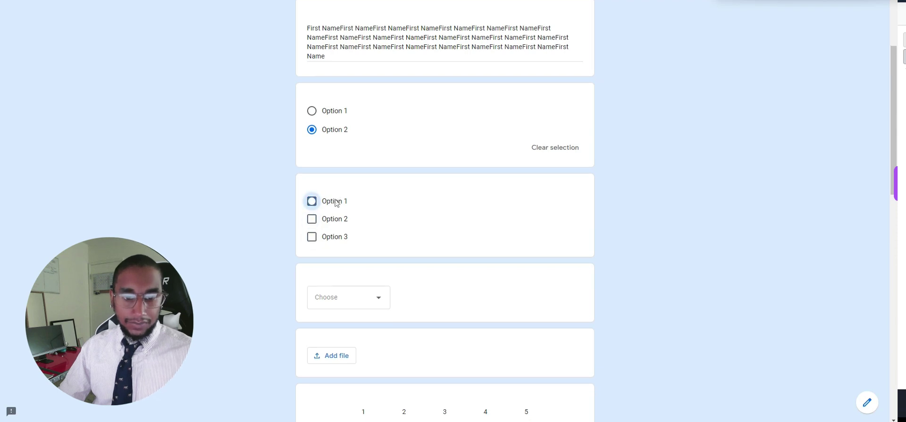
Answer the dropdown question with Option 1 after briefly choosing Option 2.
{"action": "left_click", "coordinate": [377, 171]}
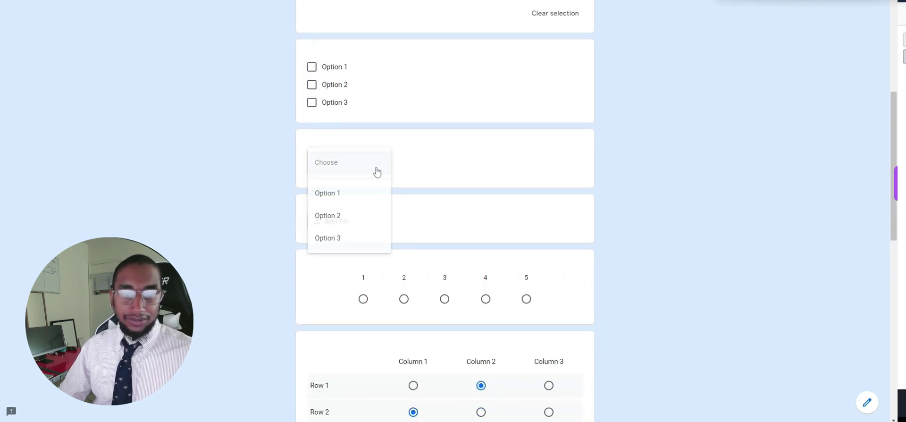
{"action": "left_click", "coordinate": [374, 169]}
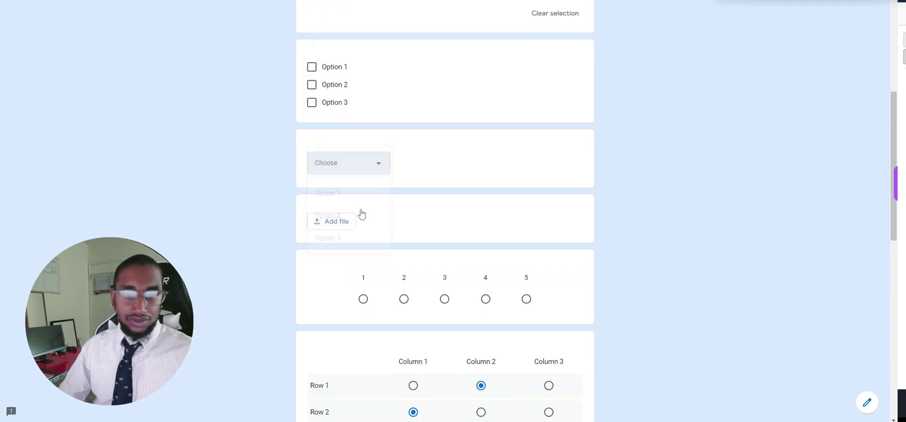
{"action": "left_click", "coordinate": [380, 173]}
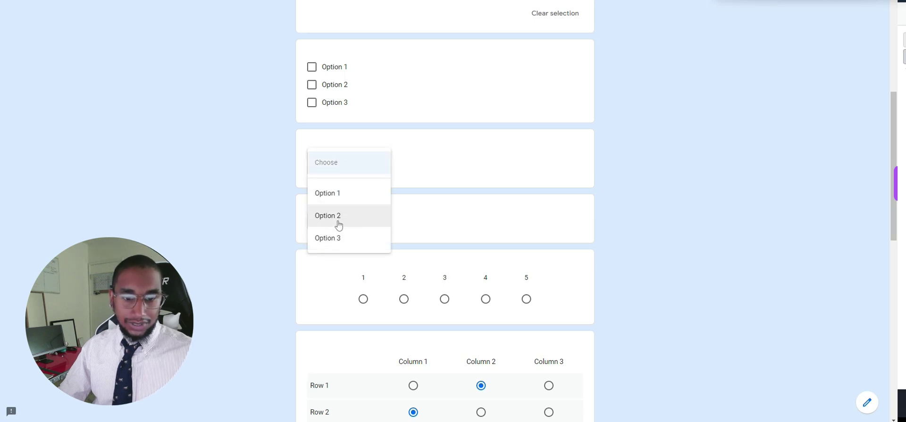
{"action": "left_click", "coordinate": [340, 217]}
{"action": "left_click", "coordinate": [370, 168]}
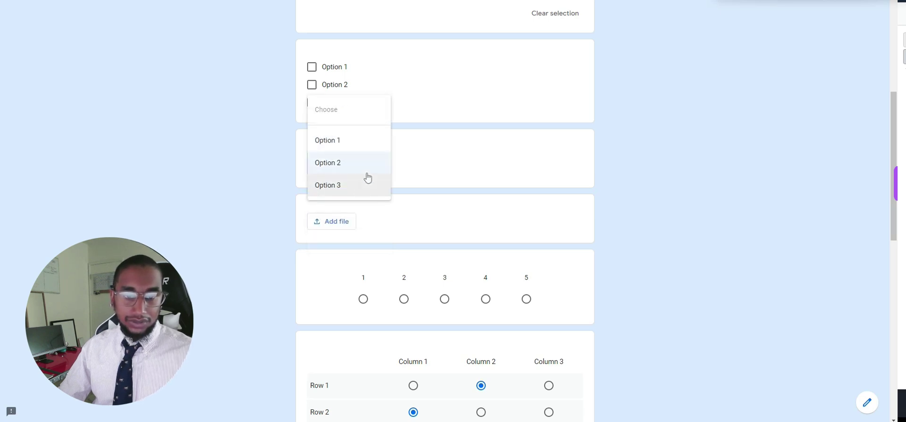
{"action": "left_click", "coordinate": [356, 147]}
{"action": "scroll", "coordinate": [338, 186], "scroll_direction": "down", "scroll_amount": 1}
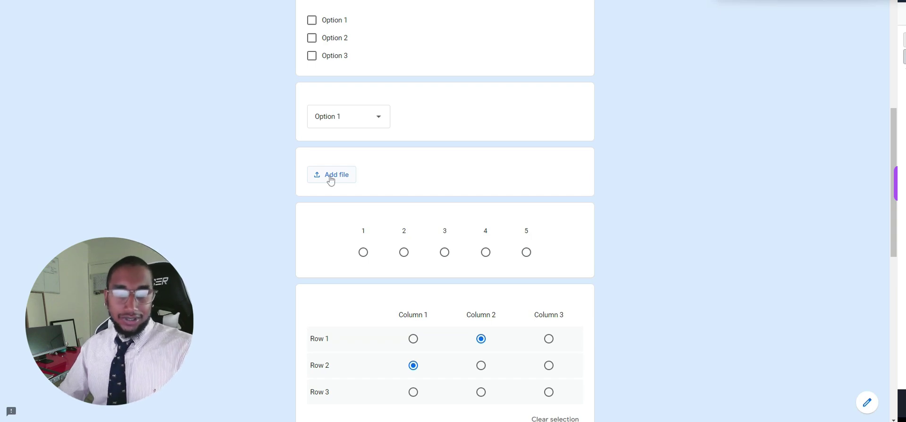
{"action": "scroll", "coordinate": [368, 222], "scroll_direction": "down", "scroll_amount": 2}
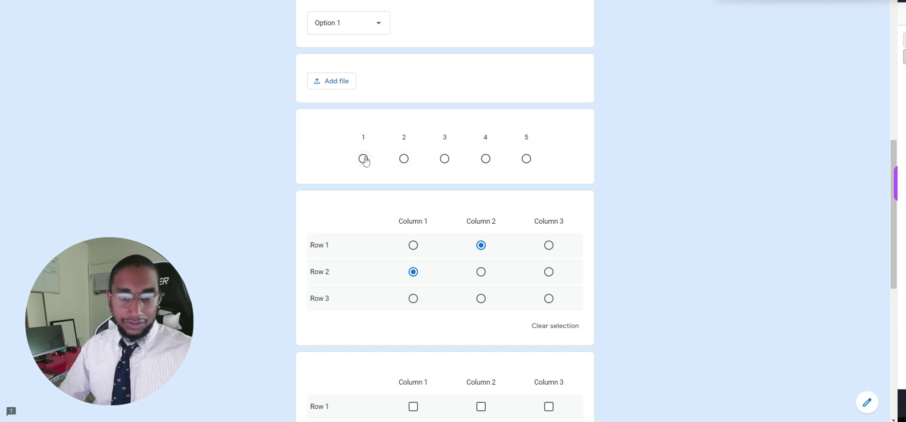
Answer the linear scale question with 4.
{"action": "left_click", "coordinate": [404, 158]}
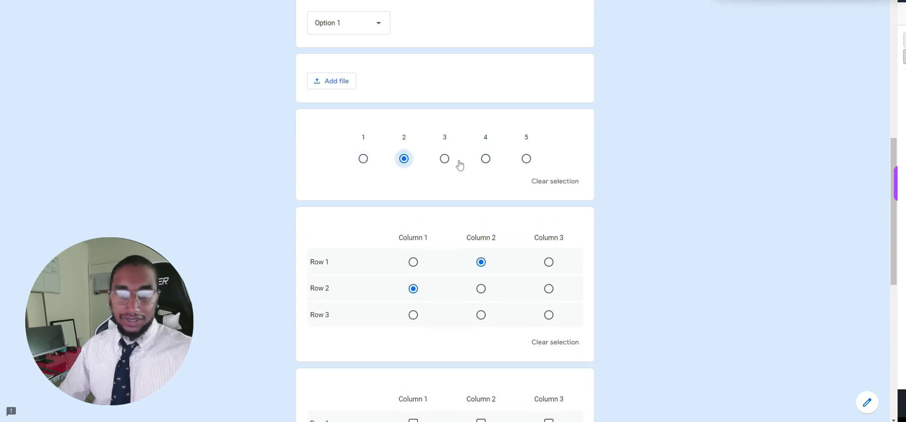
{"action": "left_click", "coordinate": [486, 159]}
{"action": "scroll", "coordinate": [481, 168], "scroll_direction": "down", "scroll_amount": 2}
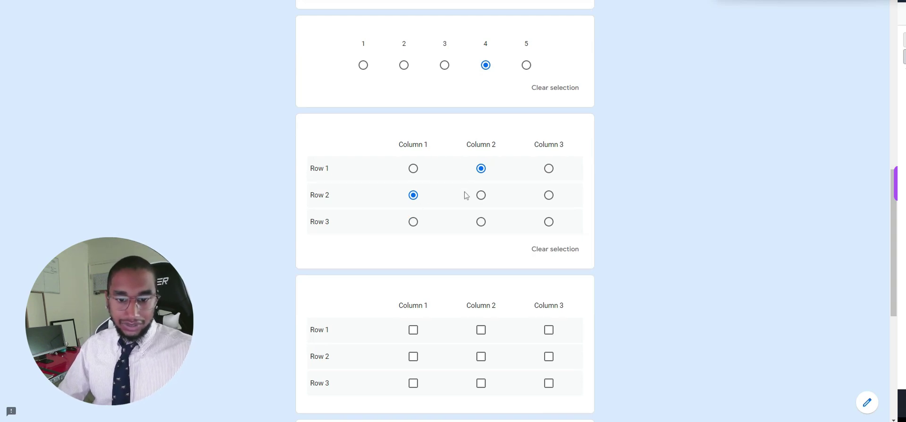
Try various choice-grid answers, ending with Row 1 in Column 3 and Rows 2–3 in Column 1.
{"action": "left_click", "coordinate": [414, 169]}
{"action": "left_click", "coordinate": [481, 169]}
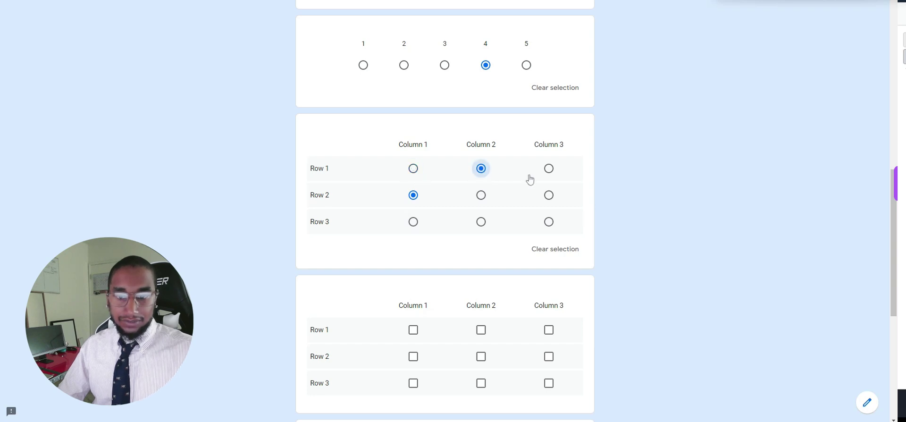
{"action": "left_click", "coordinate": [549, 168]}
{"action": "left_click", "coordinate": [549, 195]}
{"action": "left_click", "coordinate": [549, 222]}
{"action": "left_click", "coordinate": [482, 195]}
{"action": "left_click", "coordinate": [414, 195]}
{"action": "left_click", "coordinate": [414, 169]}
{"action": "left_click", "coordinate": [481, 169]}
{"action": "left_click", "coordinate": [481, 195]}
{"action": "left_click", "coordinate": [481, 222]}
{"action": "left_click", "coordinate": [414, 222]}
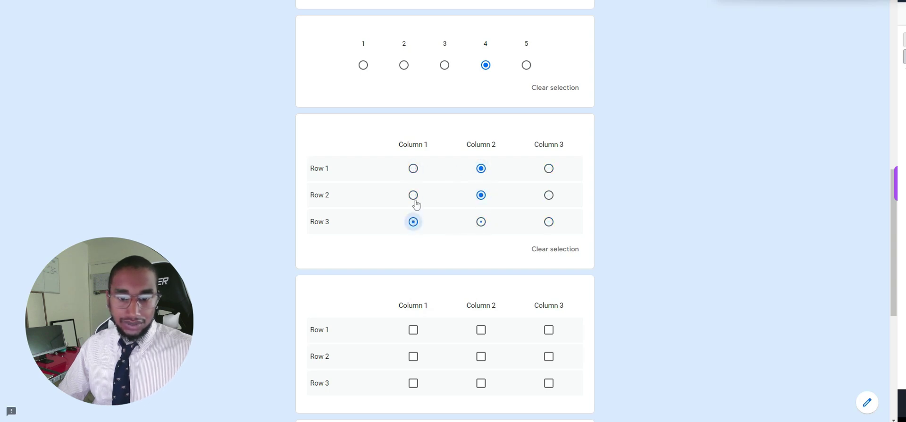
{"action": "left_click", "coordinate": [413, 195]}
{"action": "left_click", "coordinate": [414, 169]}
{"action": "left_click", "coordinate": [549, 169]}
{"action": "scroll", "coordinate": [548, 200], "scroll_direction": "down", "scroll_amount": 2}
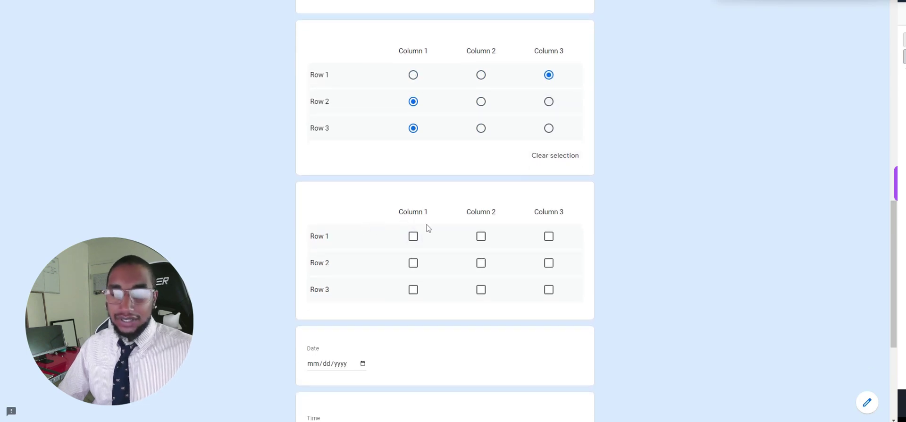
Tick all nine boxes across the three rows and columns of the checkbox grid.
{"action": "left_click", "coordinate": [414, 236]}
{"action": "left_click", "coordinate": [414, 263]}
{"action": "left_click", "coordinate": [413, 289]}
{"action": "left_click", "coordinate": [481, 289]}
{"action": "left_click", "coordinate": [481, 263]}
{"action": "left_click", "coordinate": [481, 236]}
{"action": "left_click", "coordinate": [549, 236]}
{"action": "left_click", "coordinate": [549, 263]}
{"action": "left_click", "coordinate": [550, 289]}
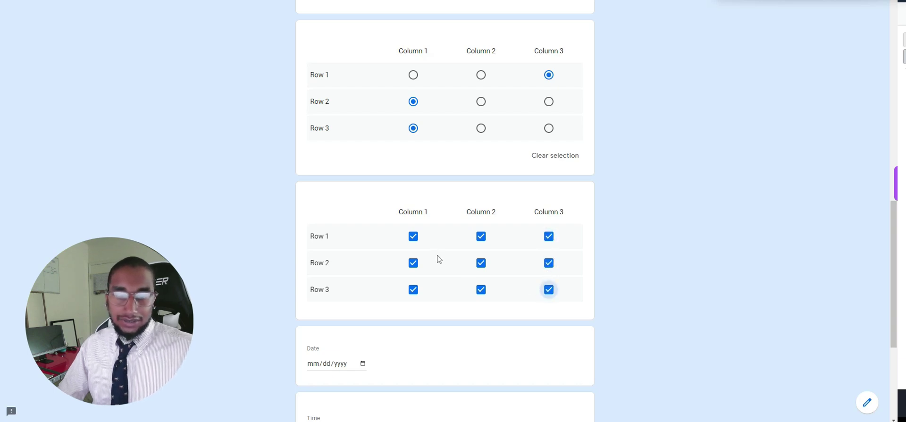
{"action": "scroll", "coordinate": [440, 257], "scroll_direction": "up", "scroll_amount": 2}
{"action": "scroll", "coordinate": [440, 257], "scroll_direction": "down", "scroll_amount": 6}
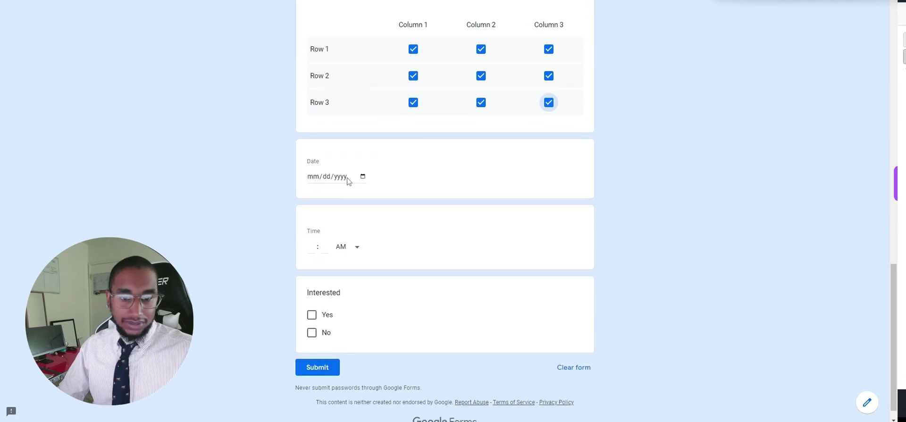
{"action": "left_click", "coordinate": [364, 176]}
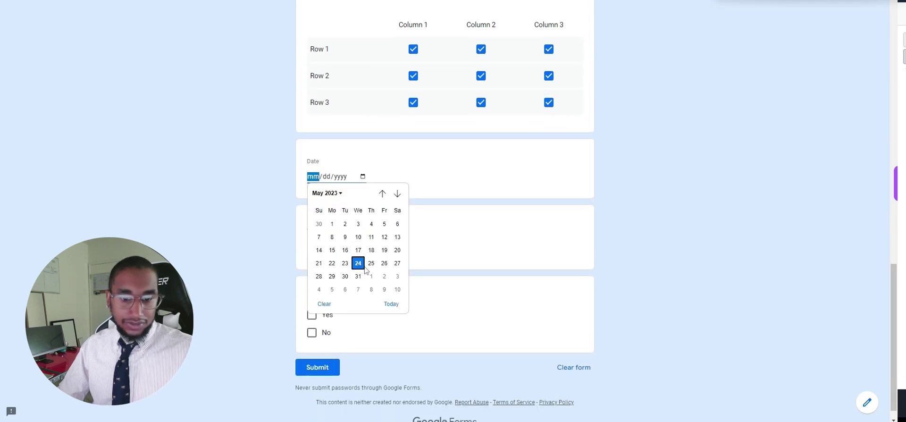
{"action": "left_click", "coordinate": [417, 216]}
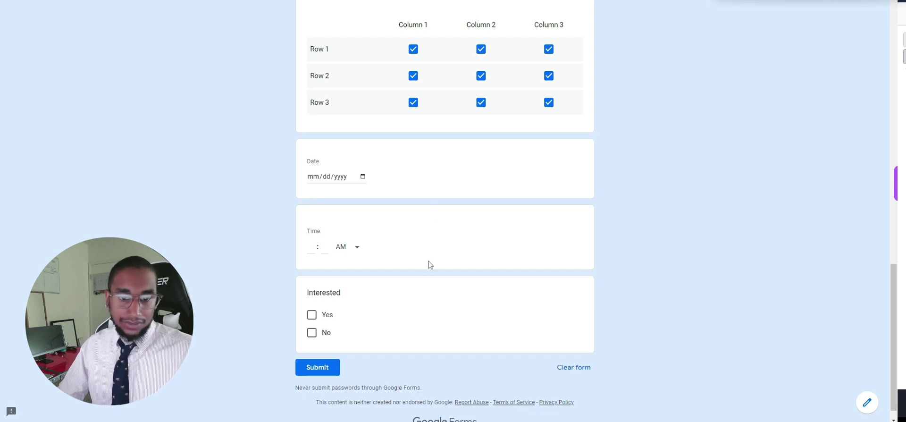
{"action": "scroll", "coordinate": [380, 246], "scroll_direction": "down", "scroll_amount": 1}
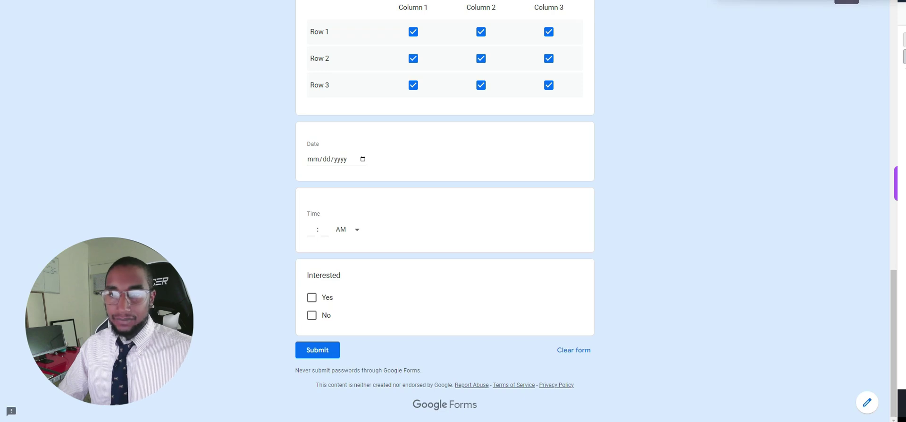
{"action": "scroll", "coordinate": [324, 297], "scroll_direction": "up", "scroll_amount": 6}
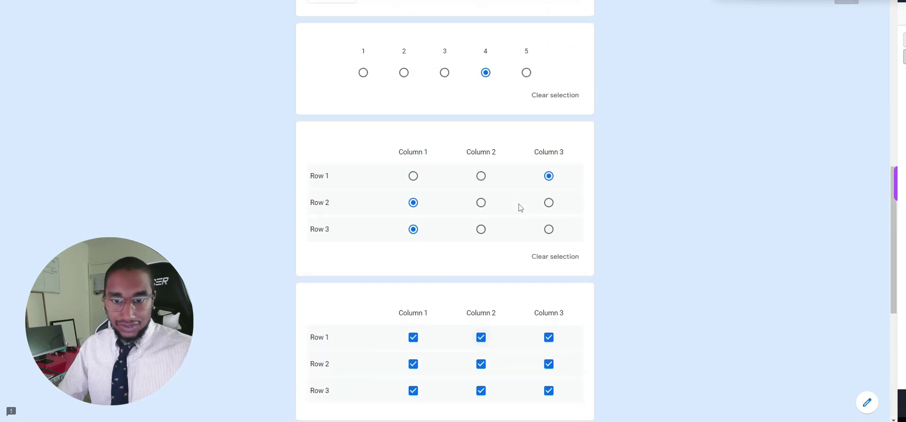
{"action": "scroll", "coordinate": [520, 204], "scroll_direction": "up", "scroll_amount": 10}
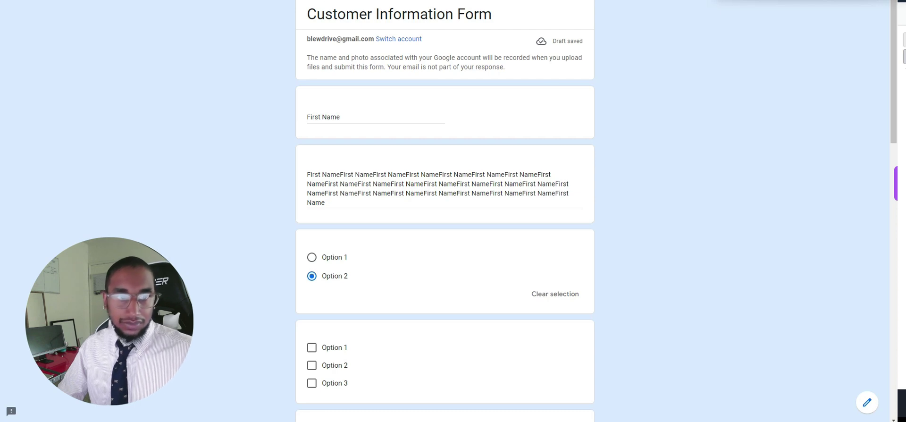
In the editor, delete the four sample questions and add a multiple-choice question titled 'First Name'.
{"action": "key", "text": "ctrl+w"}
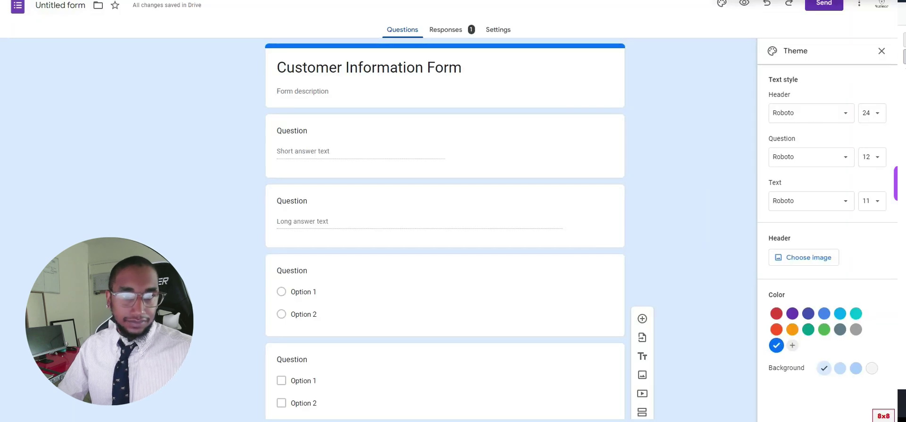
{"action": "left_click", "coordinate": [594, 139]}
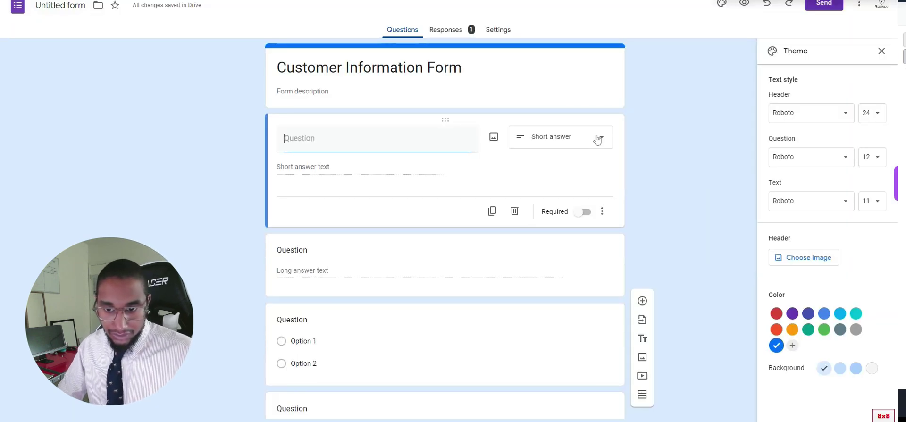
{"action": "left_click", "coordinate": [516, 231]}
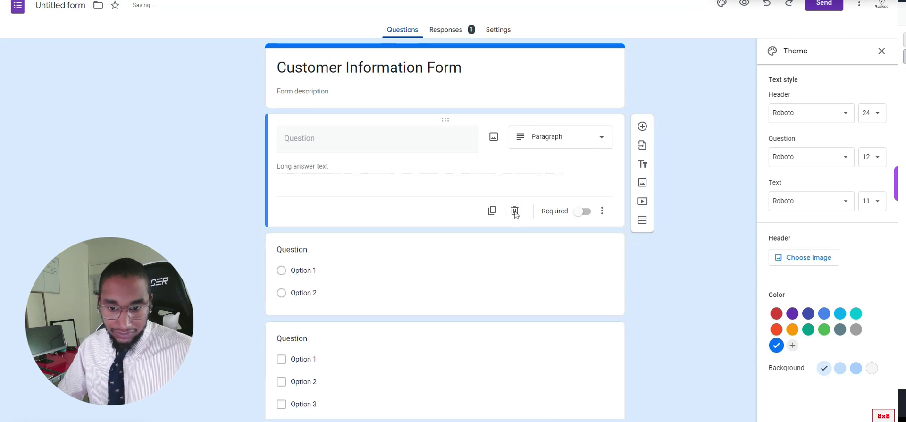
{"action": "left_click", "coordinate": [515, 212]}
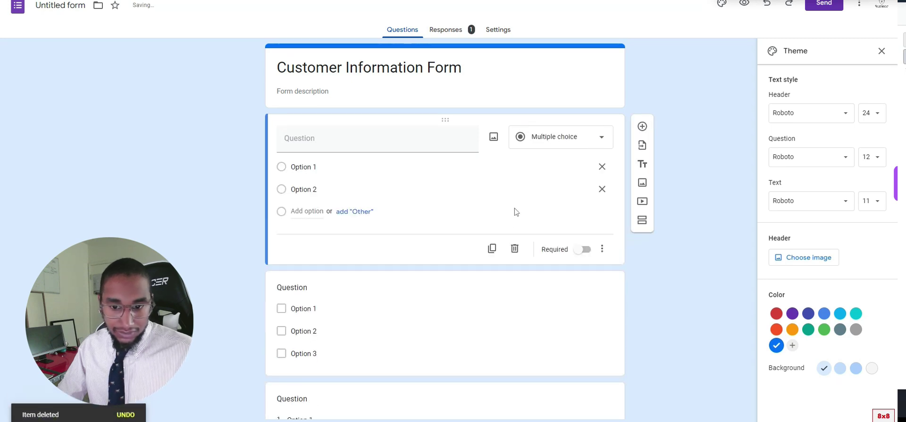
{"action": "left_click", "coordinate": [515, 250]}
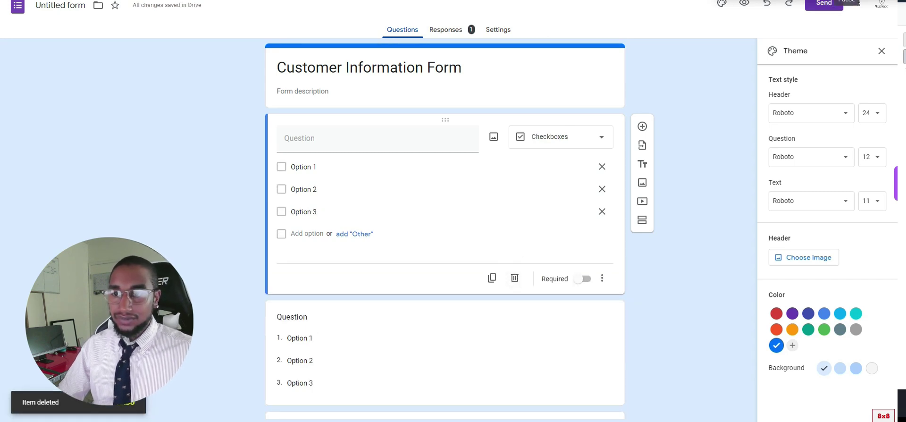
{"action": "left_click", "coordinate": [515, 278]}
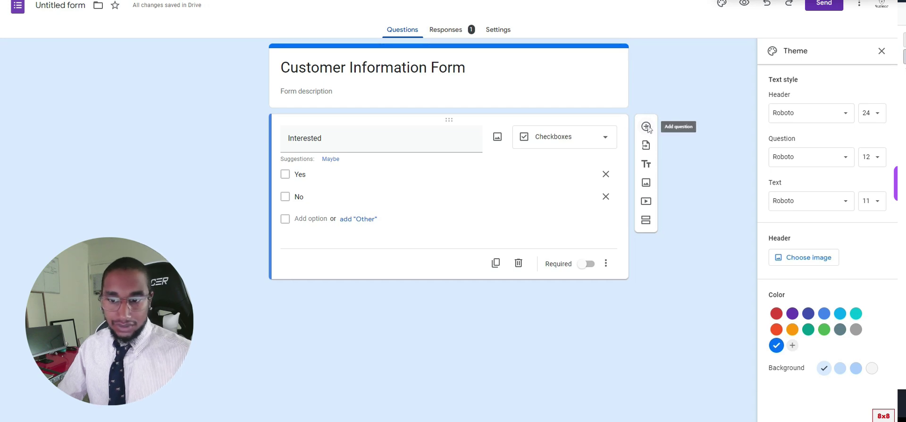
{"action": "left_click", "coordinate": [647, 127]}
{"action": "type", "text": "First Name"}
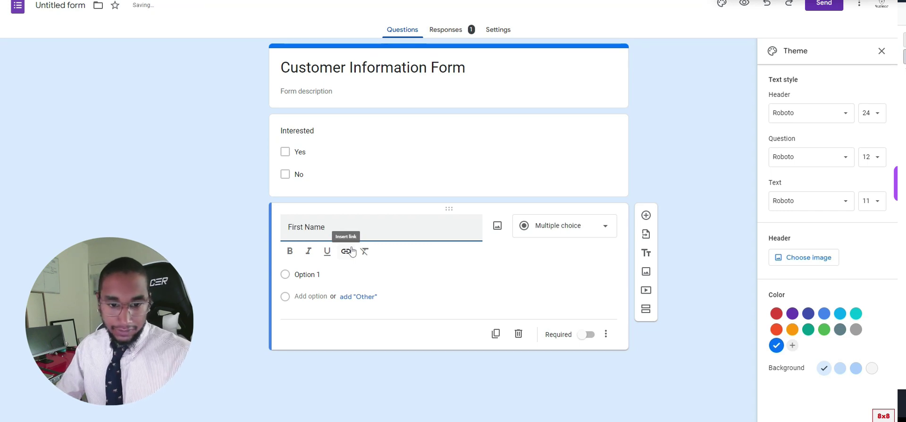
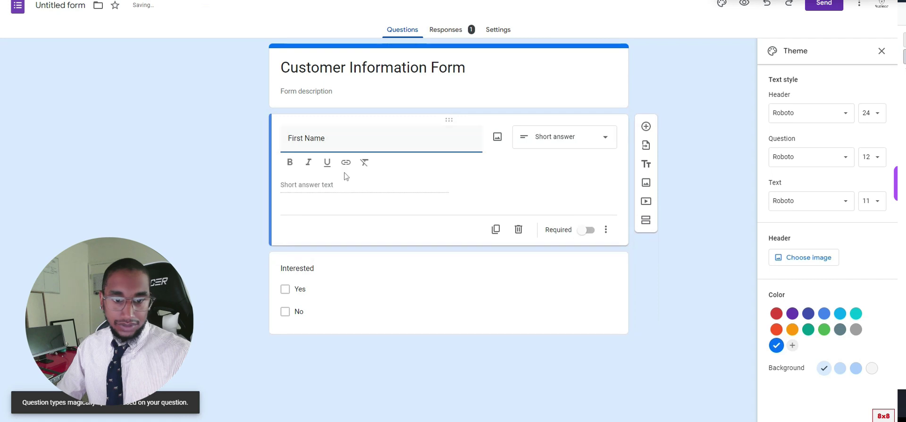
Add Last Name and Email short-answer questions below First Name.
{"action": "left_click", "coordinate": [645, 128]}
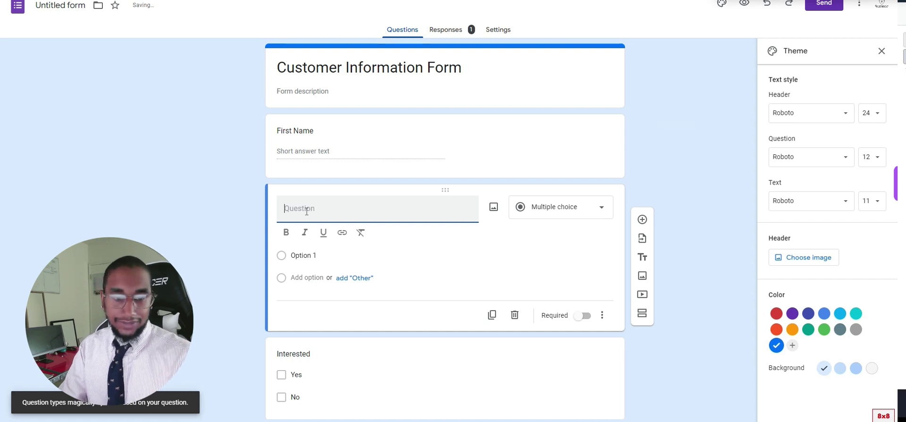
{"action": "type", "text": "Last Name"}
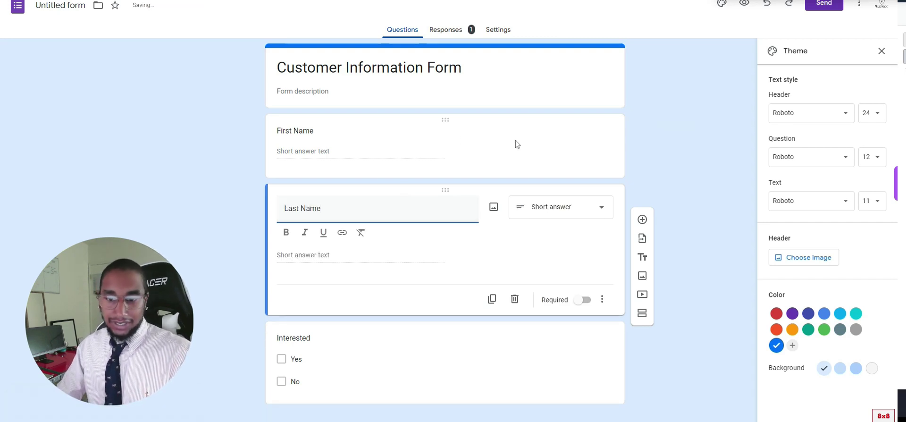
{"action": "scroll", "coordinate": [522, 206], "scroll_direction": "down", "scroll_amount": 1}
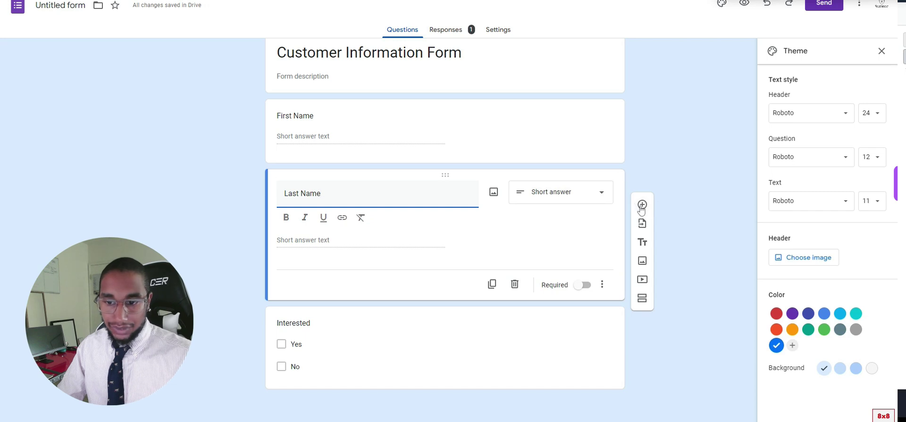
{"action": "left_click", "coordinate": [642, 207]}
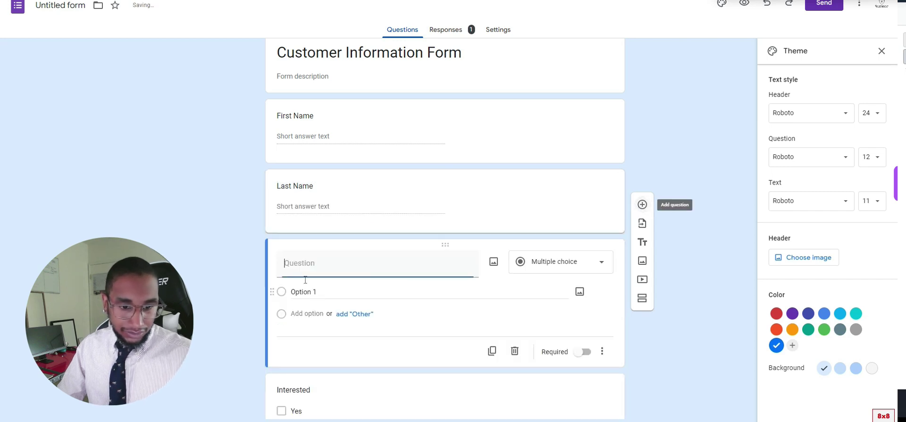
{"action": "left_click", "coordinate": [569, 215]}
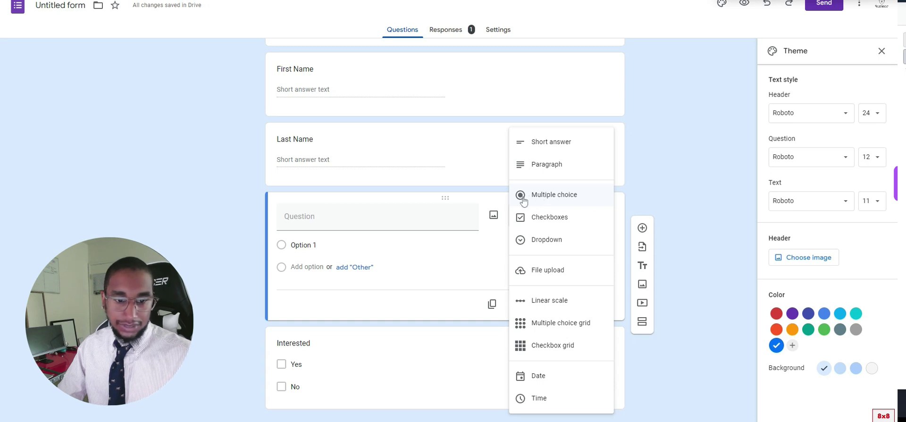
{"action": "left_click", "coordinate": [551, 141]}
{"action": "left_click", "coordinate": [345, 223]}
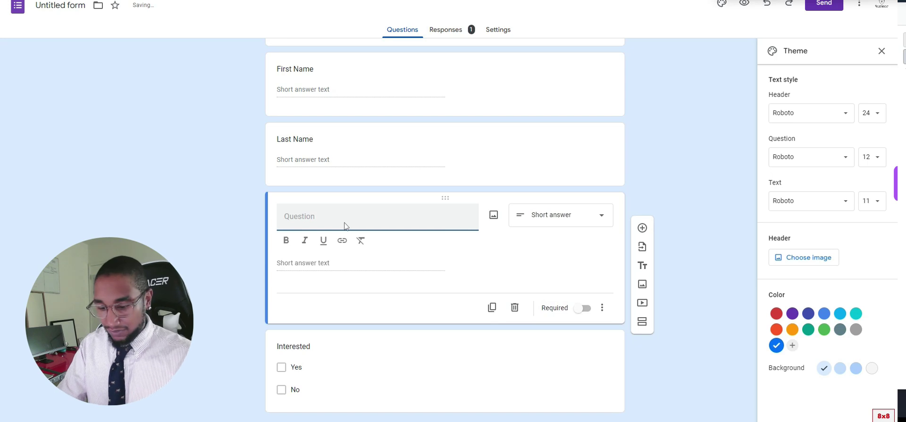
{"action": "type", "text": "Emsai"}
{"action": "key", "text": "BackSpace"}
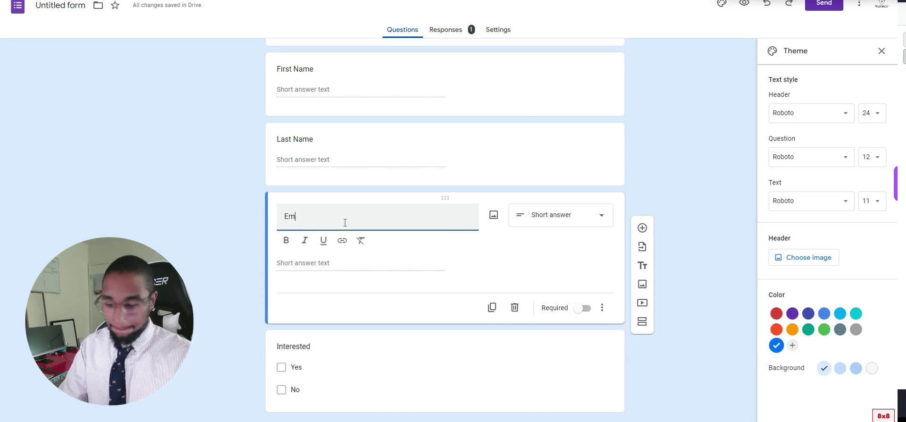
Add a Phone question and move it above Email.
{"action": "left_click", "coordinate": [642, 228]}
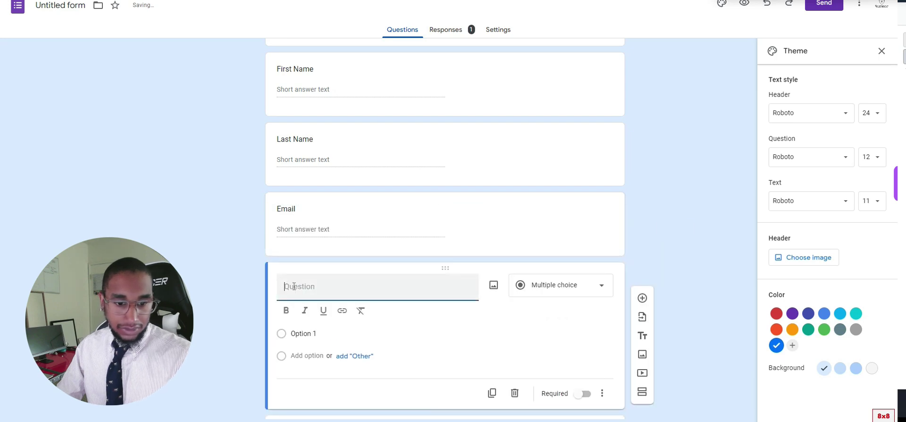
{"action": "type", "text": "Phone"}
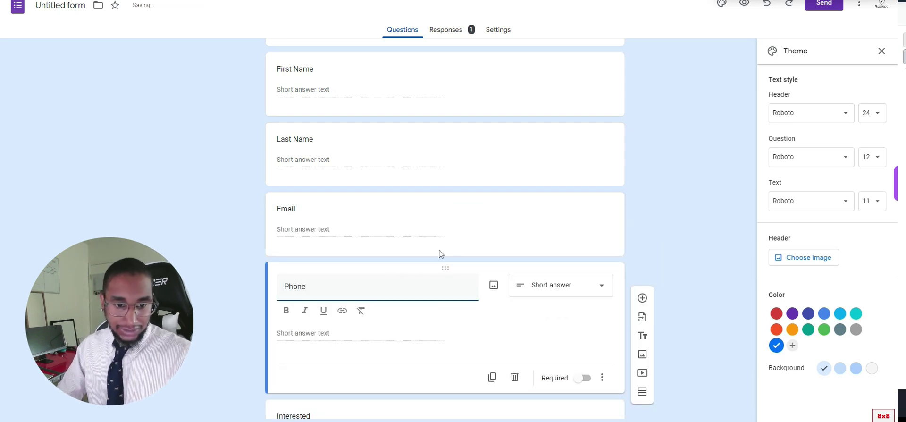
{"action": "left_click_drag", "start_coordinate": [444, 266], "coordinate": [438, 226]}
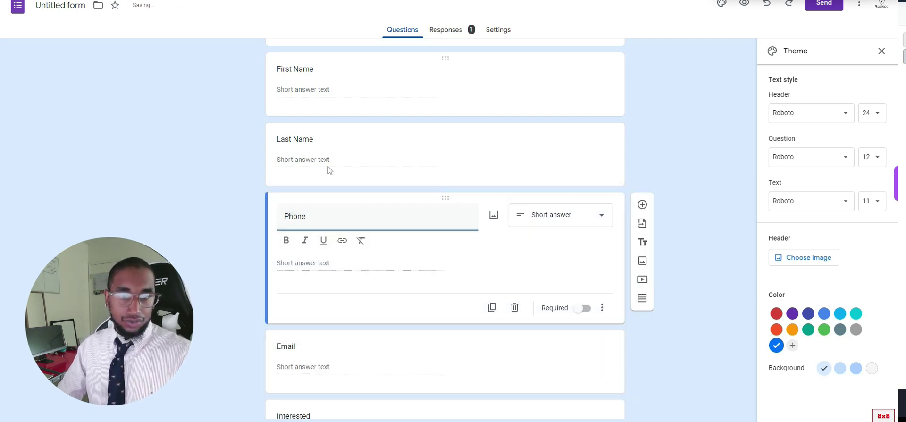
{"action": "scroll", "coordinate": [360, 183], "scroll_direction": "down", "scroll_amount": 2}
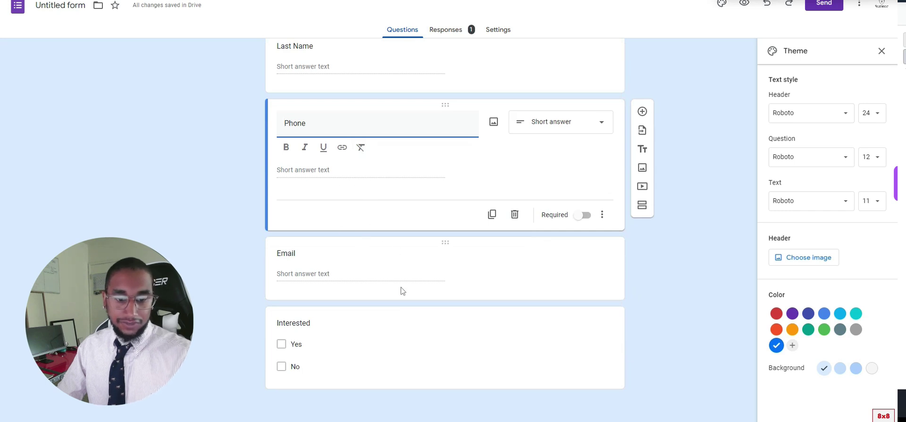
Preview the form and enter the respondent's first and last name.
{"action": "left_click", "coordinate": [744, 5]}
{"action": "scroll", "coordinate": [474, 141], "scroll_direction": "down", "scroll_amount": 1}
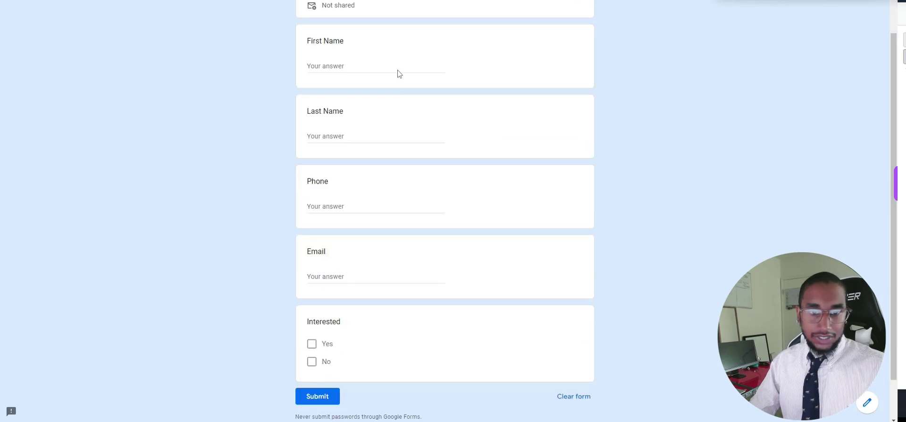
{"action": "left_click", "coordinate": [368, 66]}
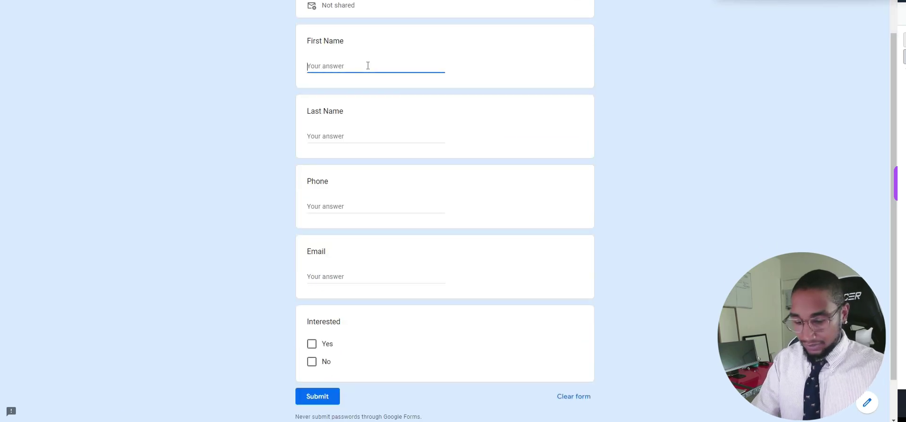
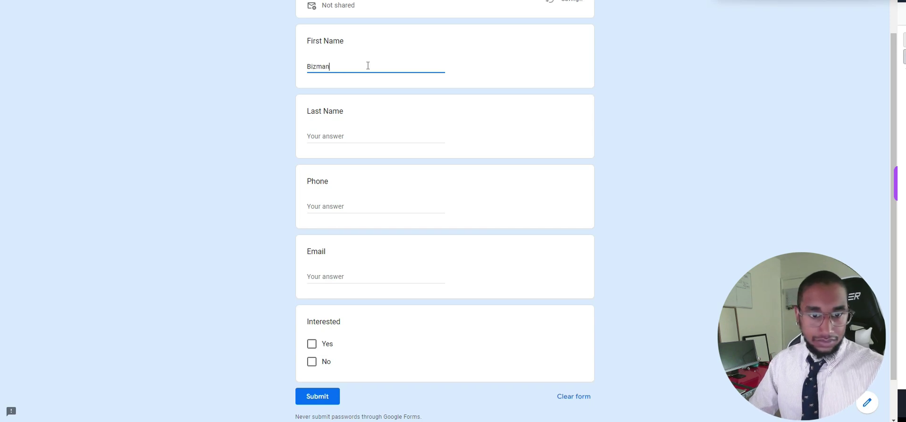
{"action": "left_click", "coordinate": [336, 138]}
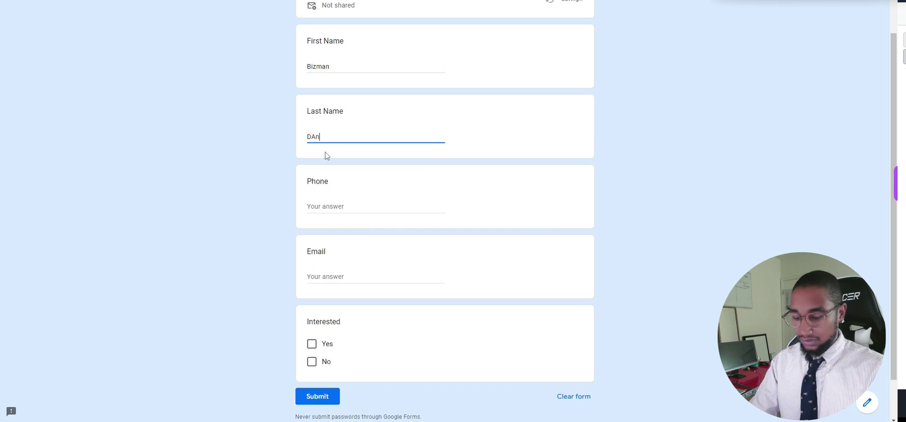
Fill in the phone number and e-mail, tick Yes for Interested, and submit.
{"action": "left_click", "coordinate": [325, 206]}
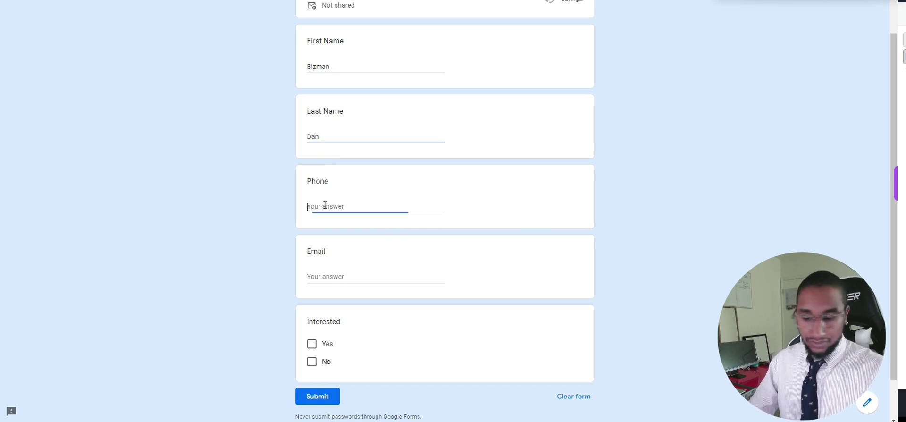
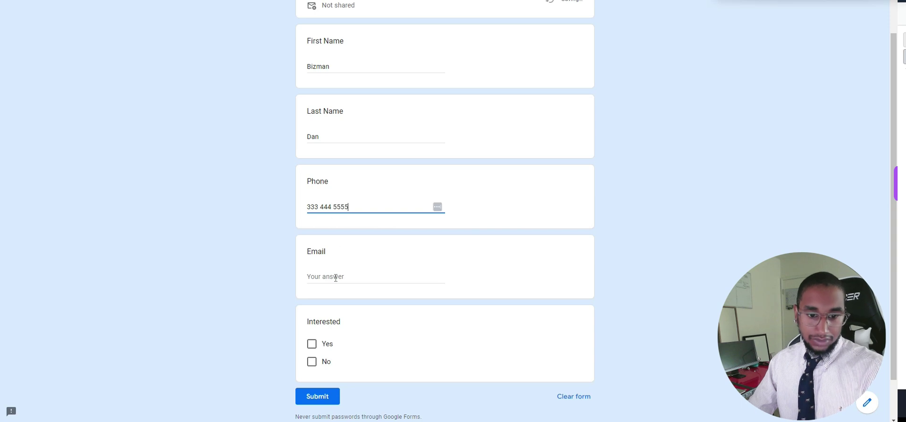
{"action": "left_click", "coordinate": [336, 277]}
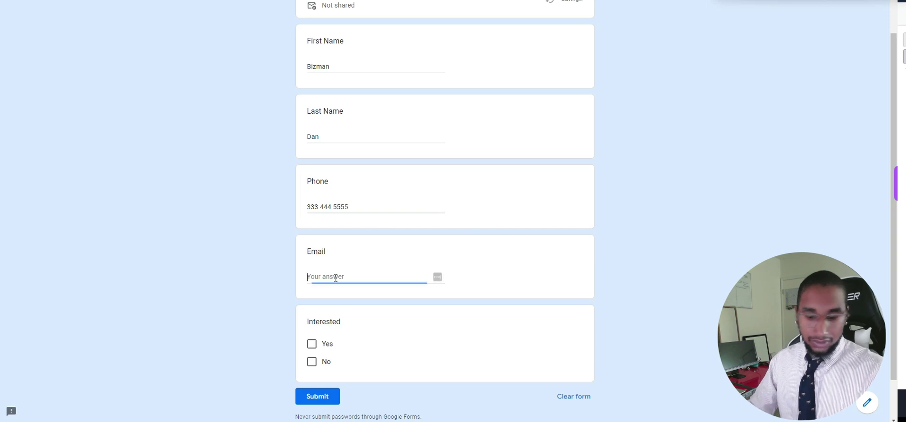
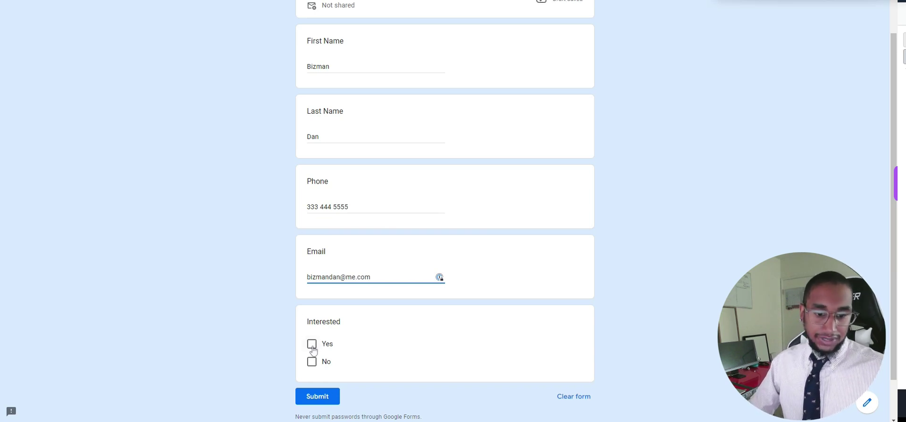
{"action": "left_click", "coordinate": [312, 346]}
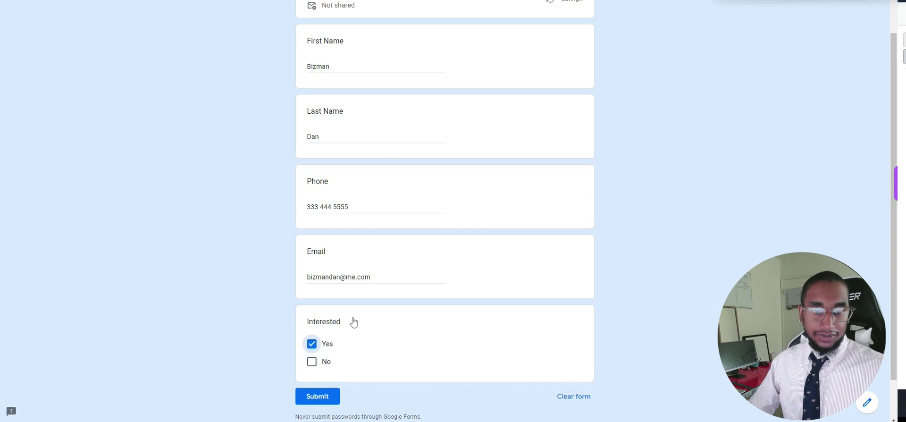
{"action": "scroll", "coordinate": [390, 141], "scroll_direction": "up", "scroll_amount": 1}
{"action": "scroll", "coordinate": [364, 218], "scroll_direction": "down", "scroll_amount": 2}
{"action": "left_click", "coordinate": [317, 349]}
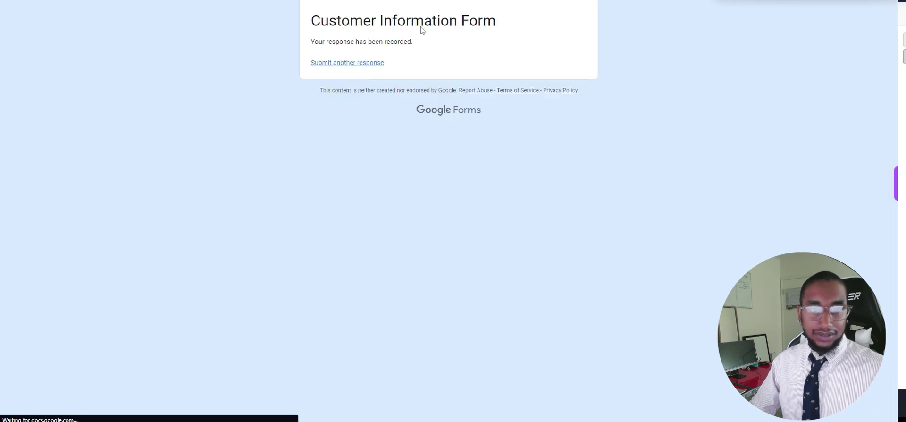
Select and then deselect the form title on the confirmation page.
{"action": "left_click_drag", "start_coordinate": [481, 28], "coordinate": [480, 14]}
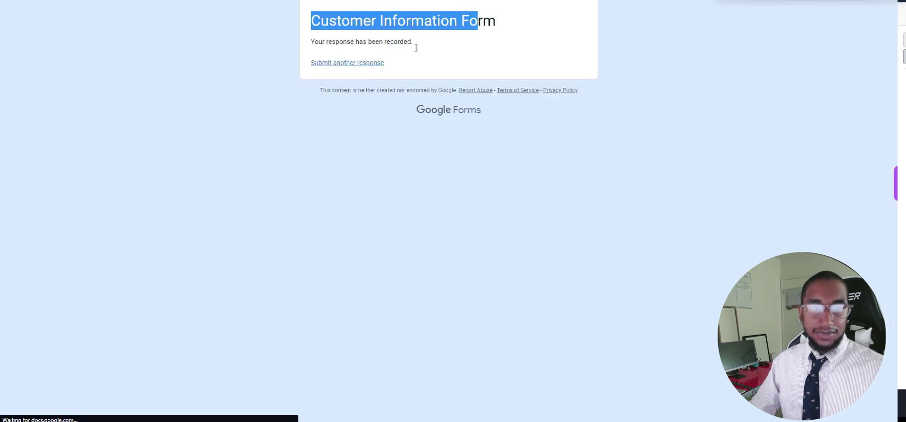
{"action": "left_click", "coordinate": [401, 52]}
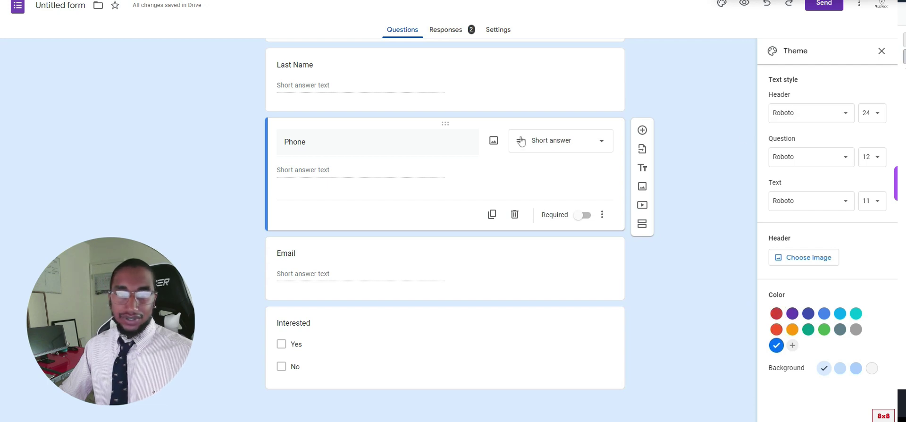
Return to the response-recorded page and choose Submit another response.
{"action": "scroll", "coordinate": [634, 91], "scroll_direction": "up", "scroll_amount": 3}
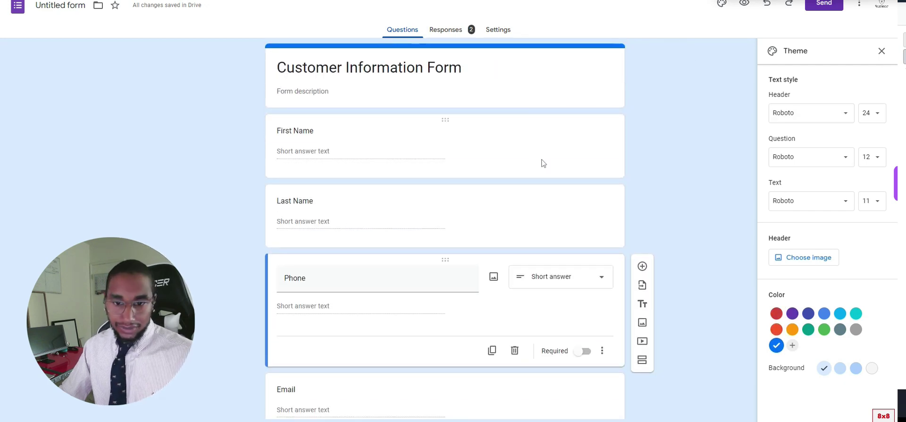
{"action": "left_click", "coordinate": [526, 141]}
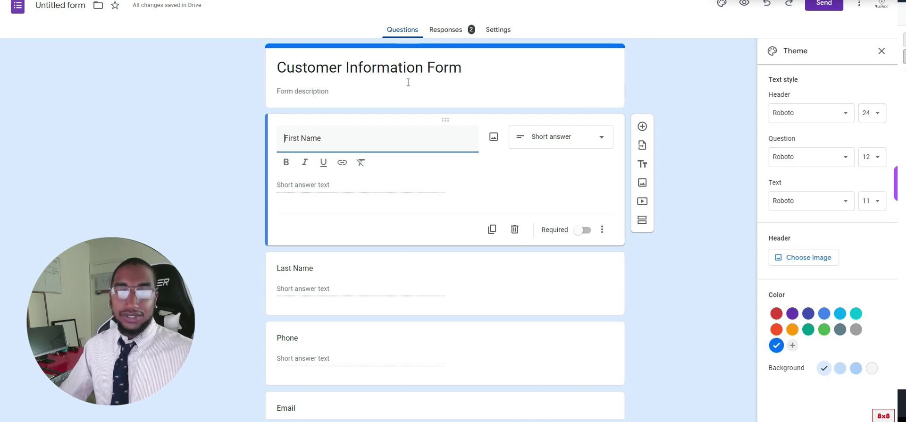
{"action": "scroll", "coordinate": [452, 211], "scroll_direction": "down", "scroll_amount": 1}
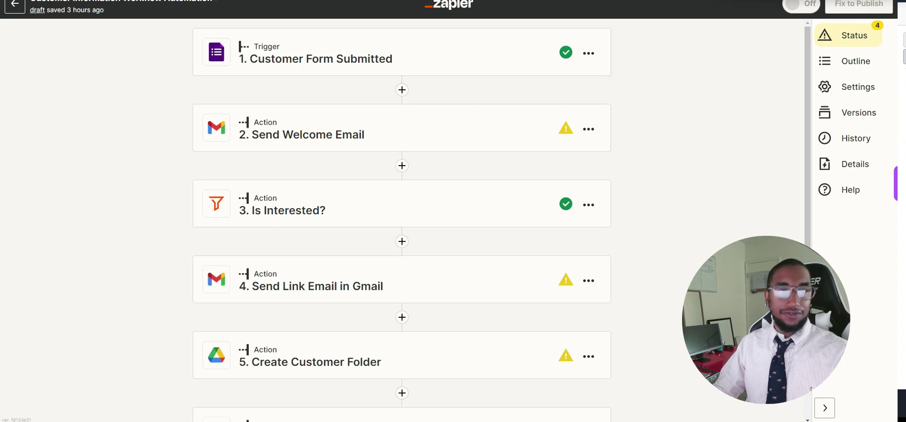
{"action": "key", "text": "alt+Tab"}
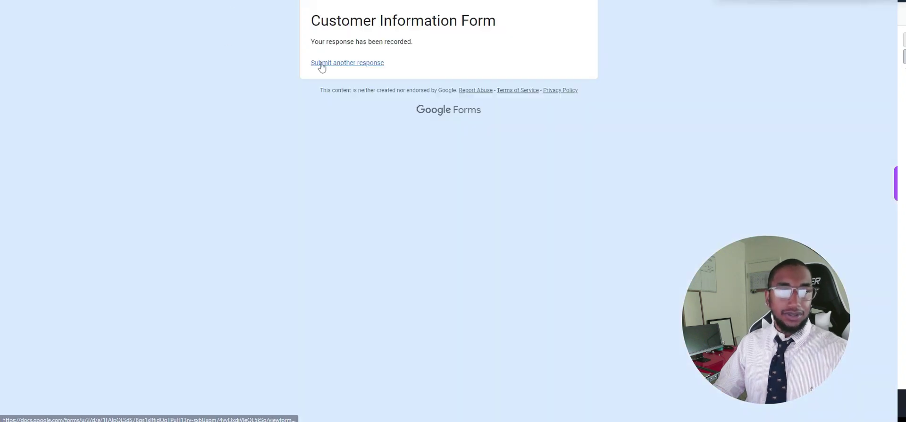
{"action": "left_click", "coordinate": [323, 66]}
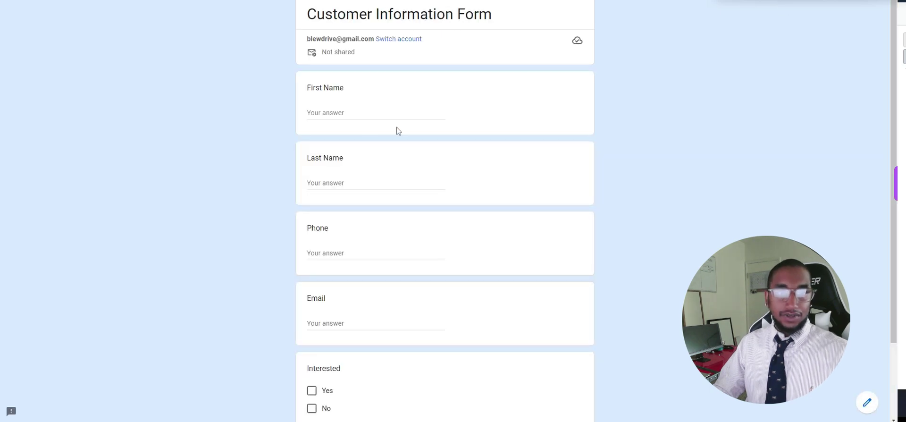
Scroll through the blank form's questions down to Submit and back up.
{"action": "scroll", "coordinate": [364, 102], "scroll_direction": "down", "scroll_amount": 2}
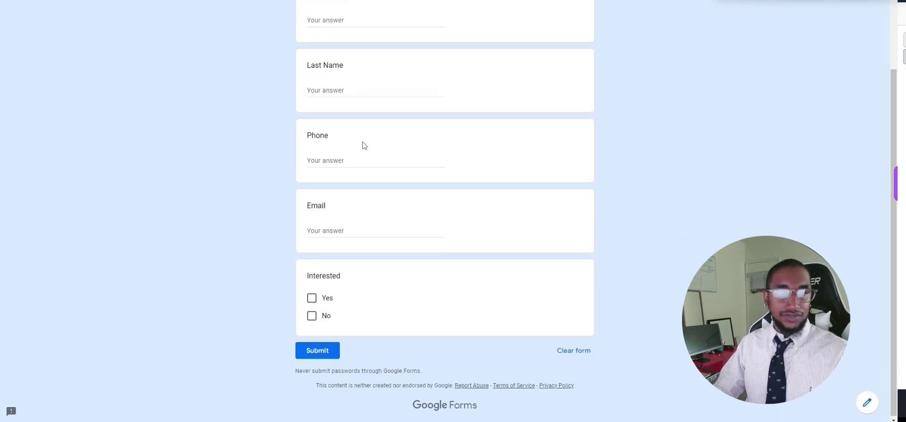
{"action": "scroll", "coordinate": [364, 145], "scroll_direction": "up", "scroll_amount": 1}
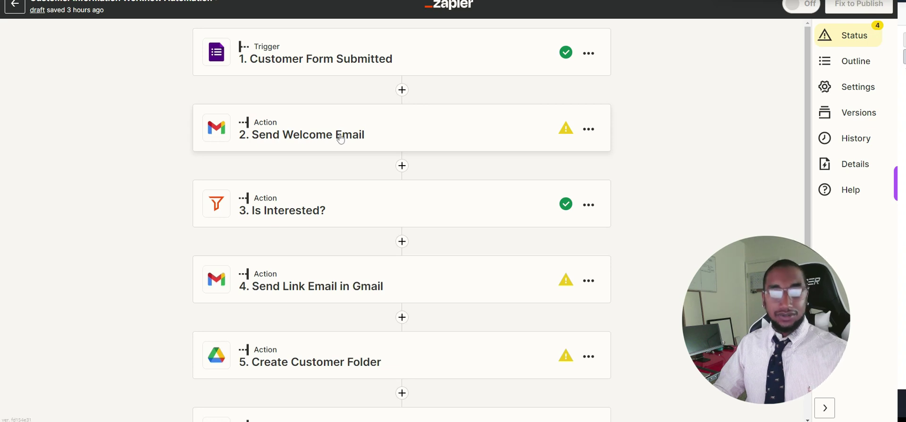
{"action": "scroll", "coordinate": [338, 144], "scroll_direction": "down", "scroll_amount": 2}
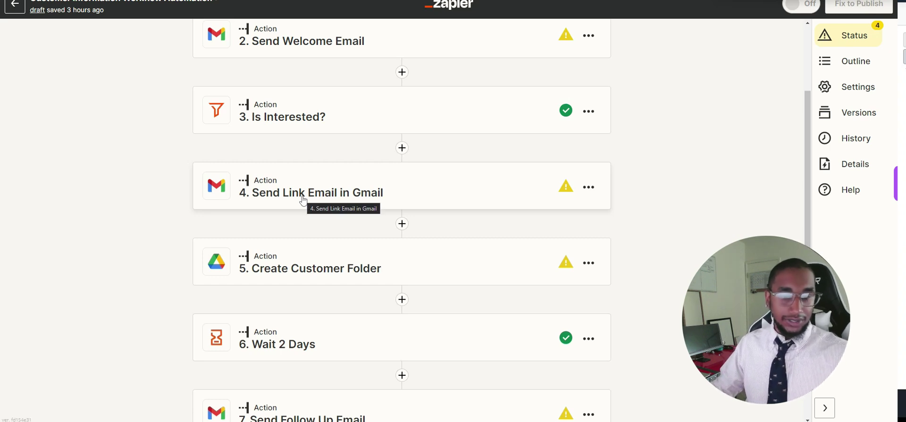
{"action": "scroll", "coordinate": [302, 198], "scroll_direction": "down", "scroll_amount": 1}
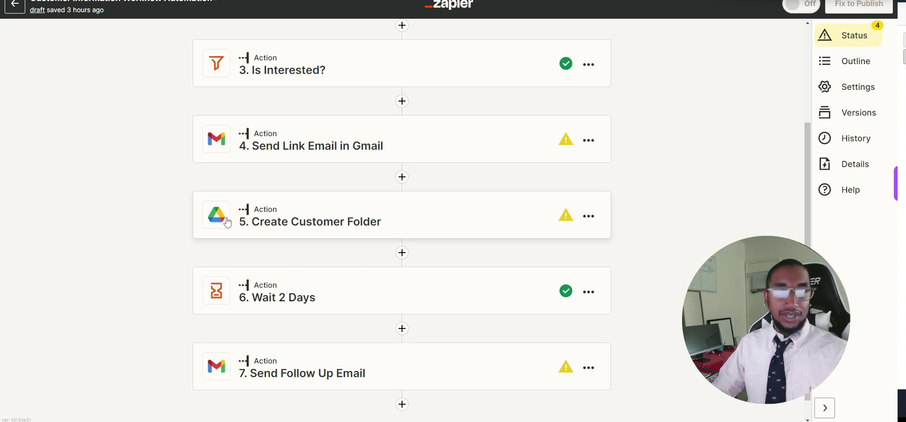
{"action": "scroll", "coordinate": [231, 221], "scroll_direction": "up", "scroll_amount": 1}
{"action": "scroll", "coordinate": [249, 219], "scroll_direction": "down", "scroll_amount": 1}
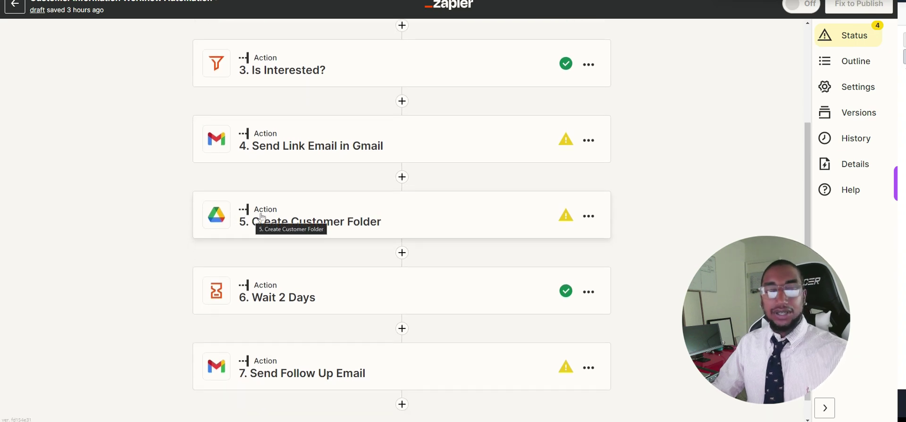
{"action": "scroll", "coordinate": [264, 218], "scroll_direction": "down", "scroll_amount": 1}
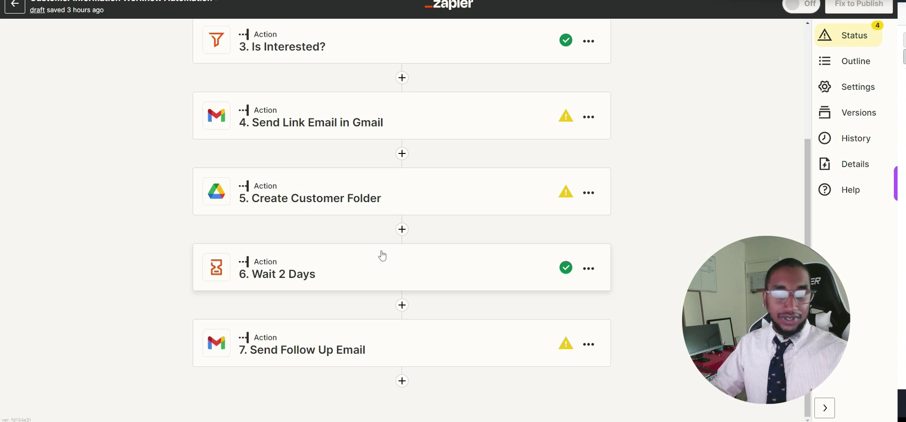
{"action": "scroll", "coordinate": [383, 255], "scroll_direction": "up", "scroll_amount": 1}
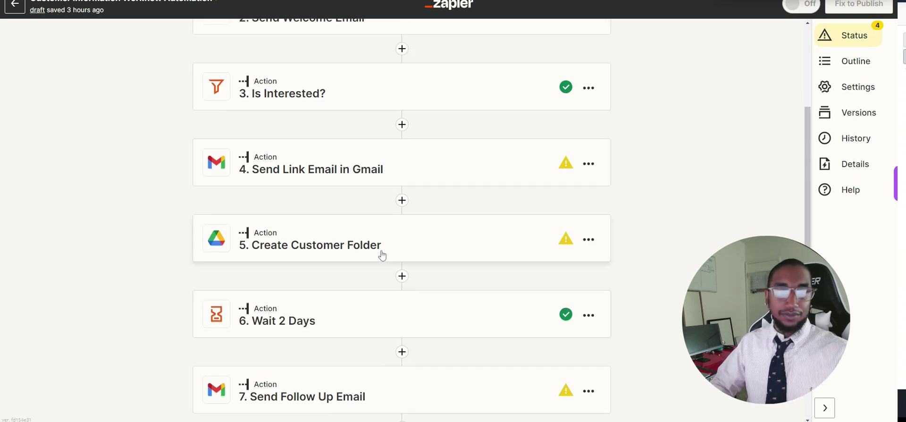
{"action": "scroll", "coordinate": [383, 255], "scroll_direction": "up", "scroll_amount": 3}
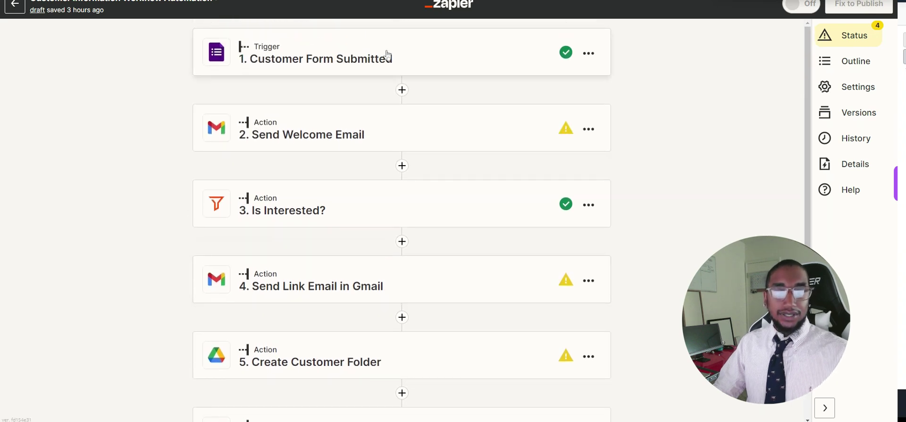
{"action": "scroll", "coordinate": [392, 97], "scroll_direction": "down", "scroll_amount": 4}
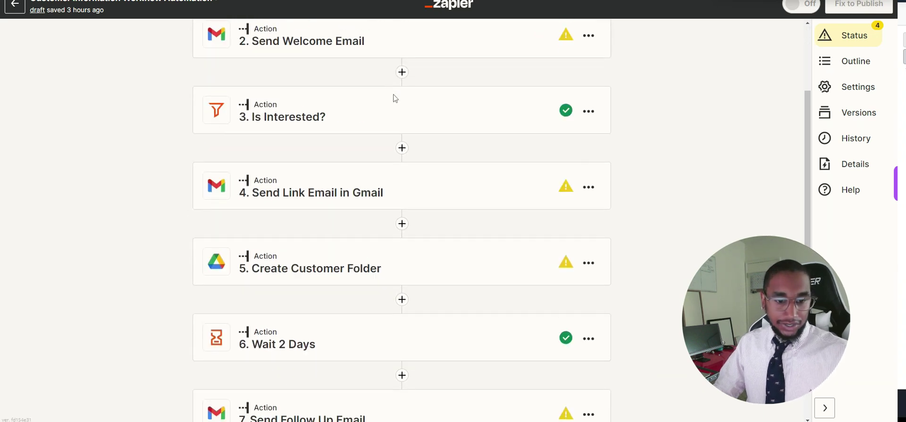
{"action": "scroll", "coordinate": [395, 100], "scroll_direction": "up", "scroll_amount": 2}
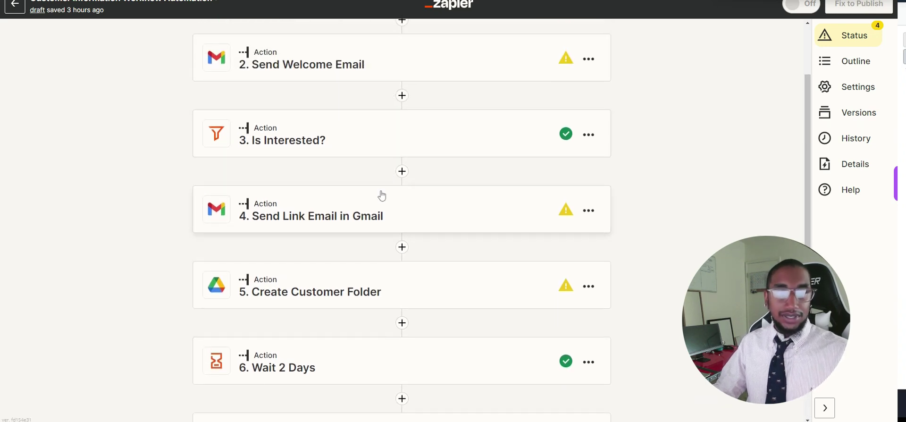
Set the Send Welcome Email step's body to 'hello'.
{"action": "left_click", "coordinate": [406, 66]}
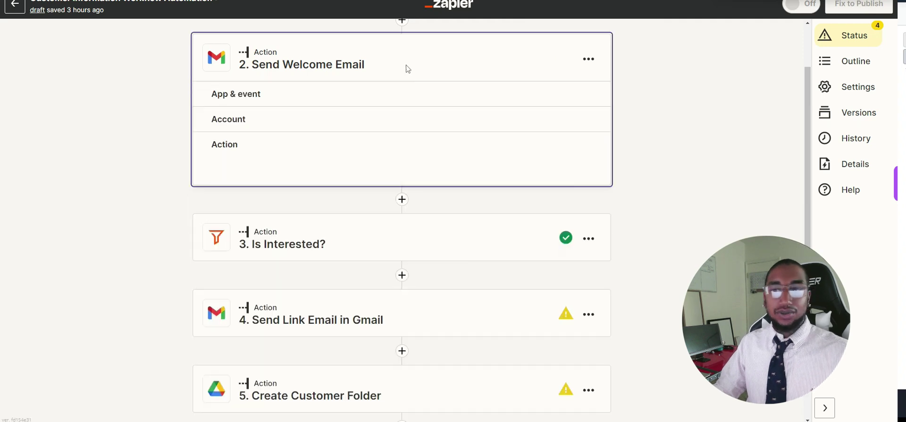
{"action": "scroll", "coordinate": [401, 181], "scroll_direction": "down", "scroll_amount": 2}
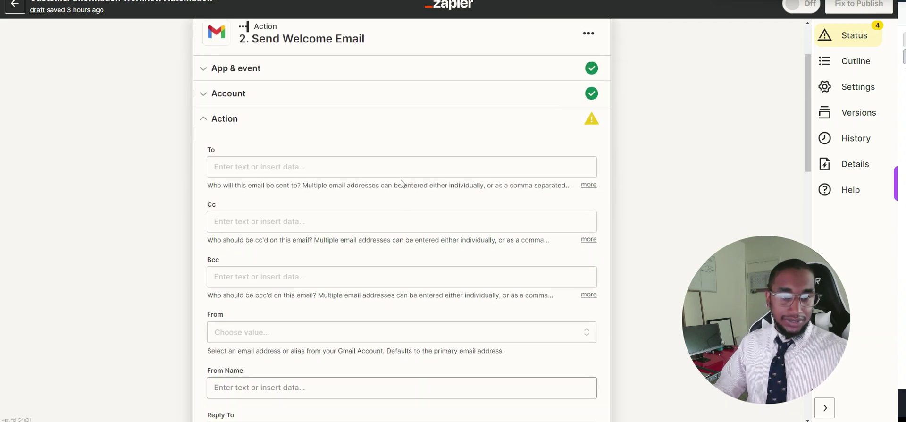
{"action": "scroll", "coordinate": [401, 184], "scroll_direction": "down", "scroll_amount": 1}
{"action": "scroll", "coordinate": [313, 184], "scroll_direction": "down", "scroll_amount": 10}
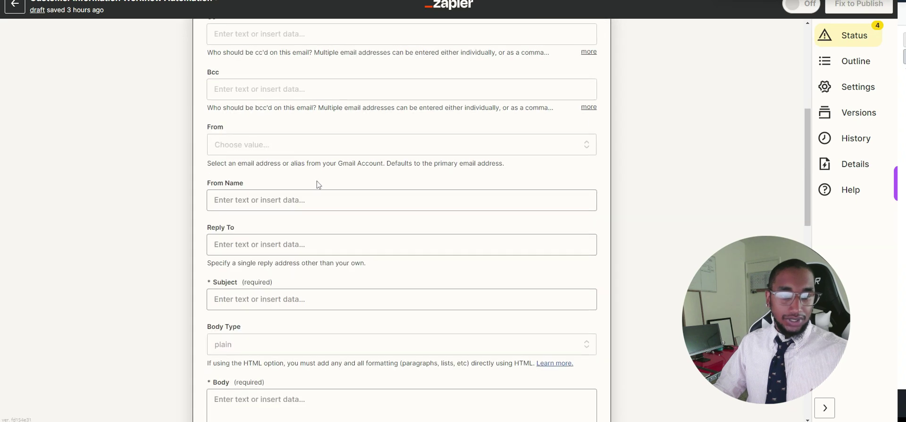
{"action": "scroll", "coordinate": [320, 185], "scroll_direction": "up", "scroll_amount": 1}
{"action": "scroll", "coordinate": [320, 185], "scroll_direction": "up", "scroll_amount": 3}
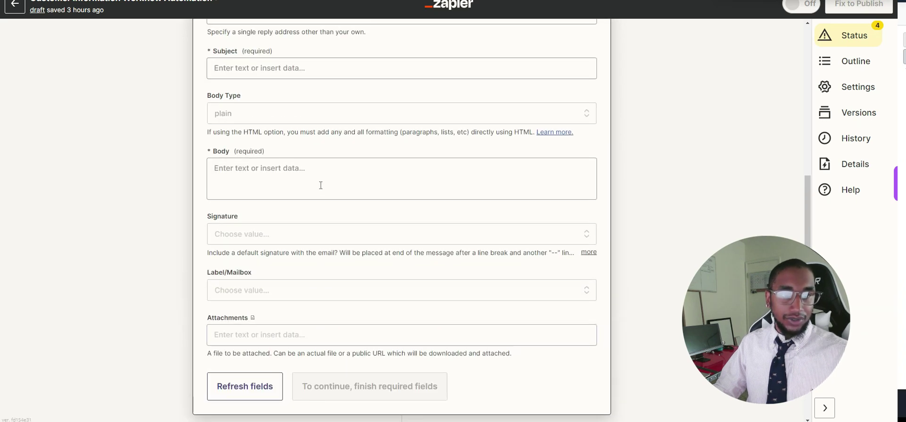
{"action": "left_click", "coordinate": [302, 172]}
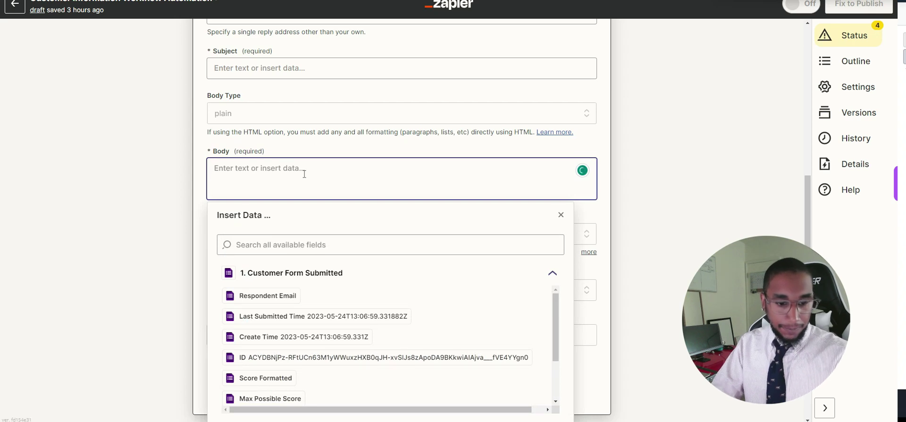
{"action": "type", "text": "hello"}
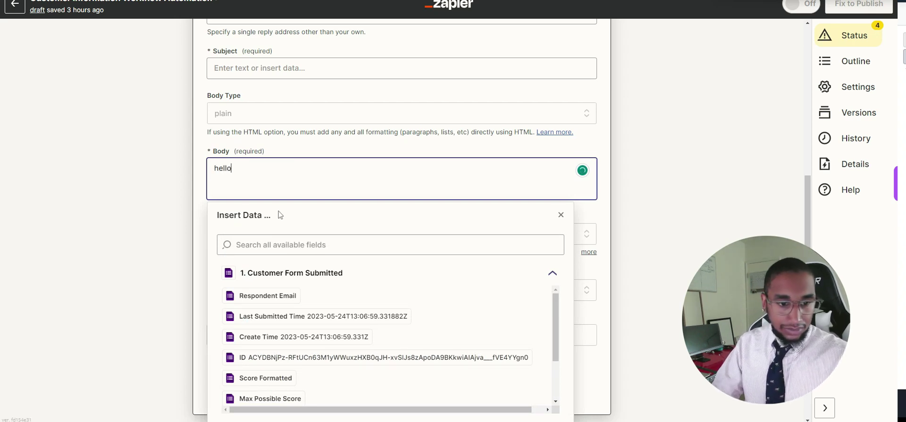
Browse the Customer Form Submitted fields under Insert Data, then dismiss the list.
{"action": "scroll", "coordinate": [272, 351], "scroll_direction": "down", "scroll_amount": 1}
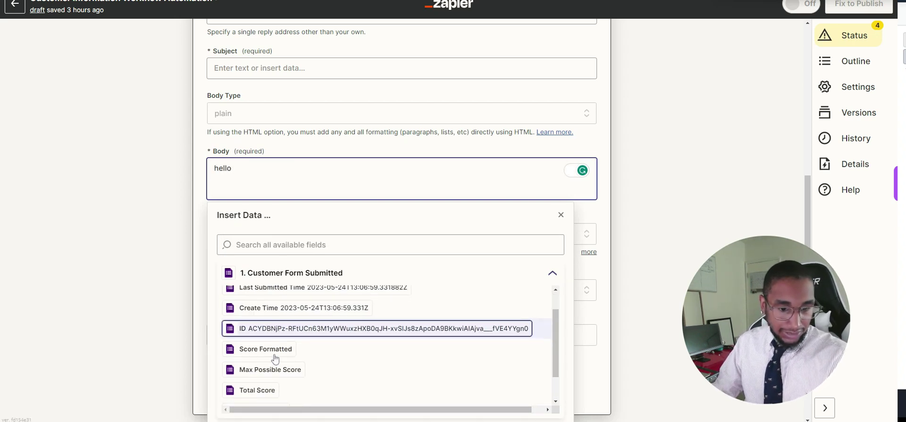
{"action": "scroll", "coordinate": [275, 356], "scroll_direction": "down", "scroll_amount": 1}
{"action": "scroll", "coordinate": [264, 354], "scroll_direction": "up", "scroll_amount": 1}
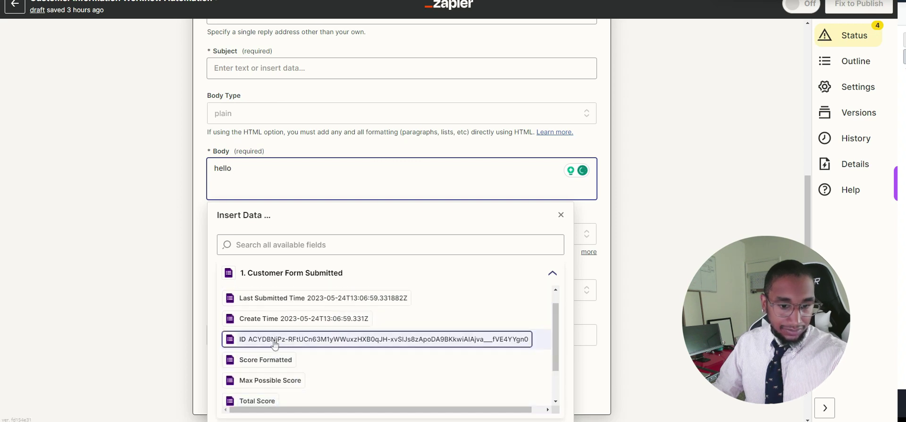
{"action": "left_click", "coordinate": [290, 275]}
{"action": "left_click", "coordinate": [290, 273]}
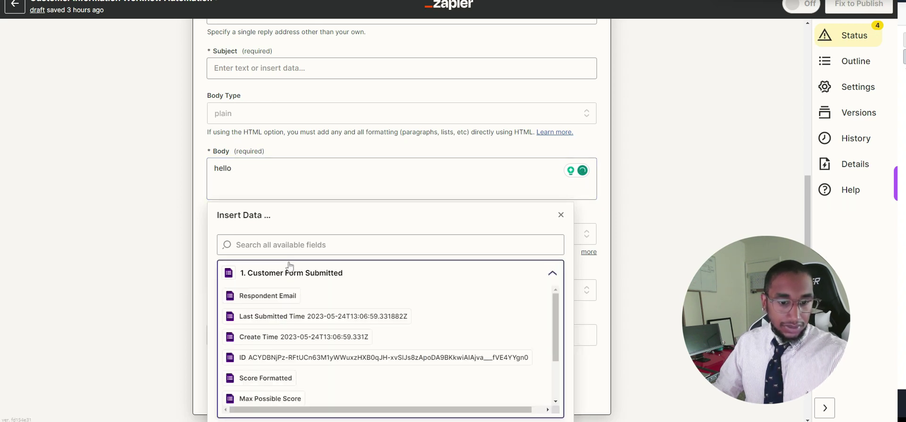
{"action": "scroll", "coordinate": [257, 359], "scroll_direction": "down", "scroll_amount": 1}
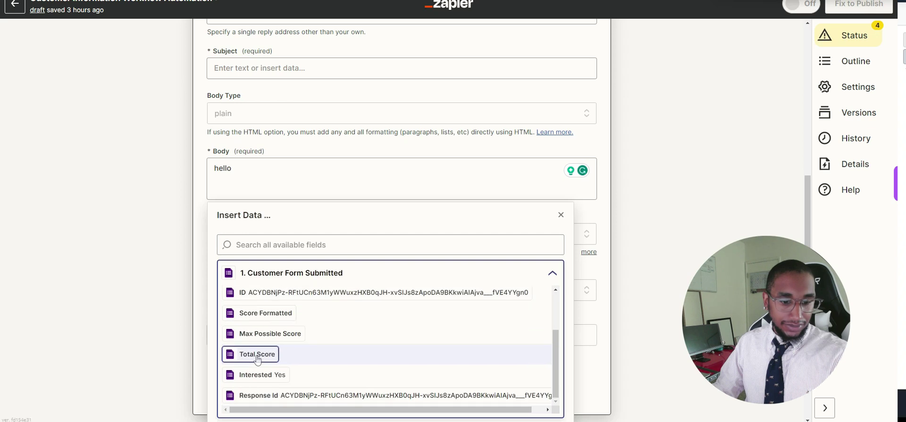
{"action": "scroll", "coordinate": [258, 362], "scroll_direction": "up", "scroll_amount": 3}
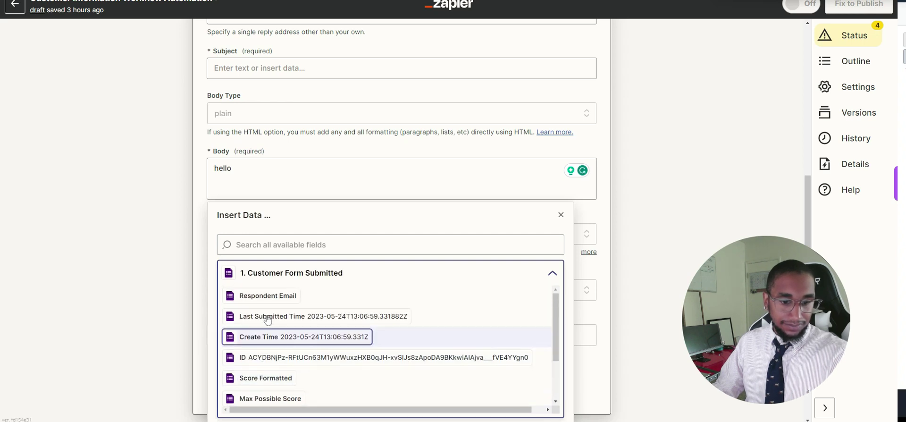
{"action": "left_click", "coordinate": [282, 246]}
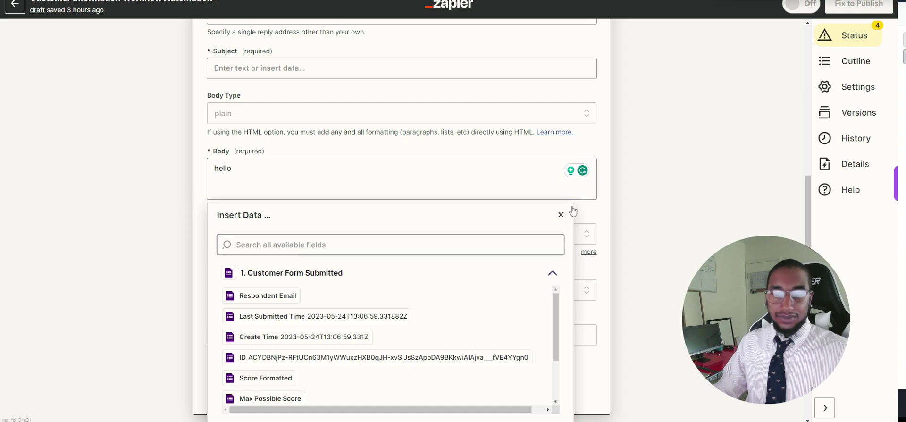
{"action": "left_click", "coordinate": [562, 216]}
{"action": "scroll", "coordinate": [476, 214], "scroll_direction": "up", "scroll_amount": 1}
{"action": "scroll", "coordinate": [476, 214], "scroll_direction": "up", "scroll_amount": 9}
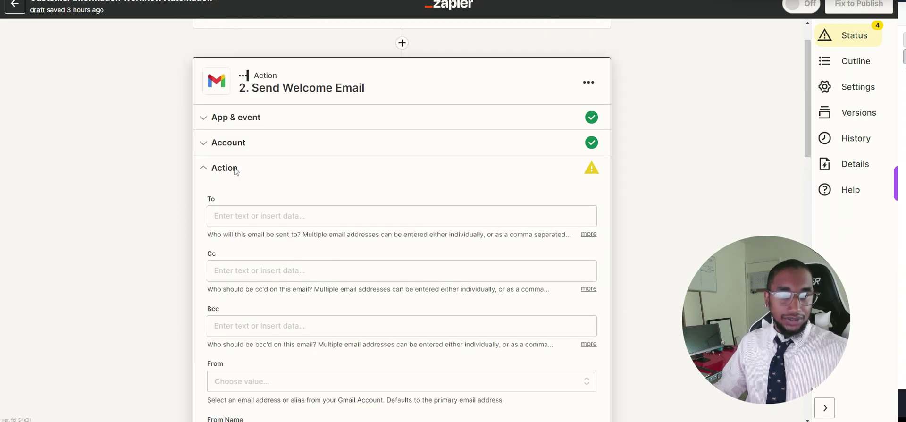
{"action": "scroll", "coordinate": [659, 187], "scroll_direction": "down", "scroll_amount": 20}
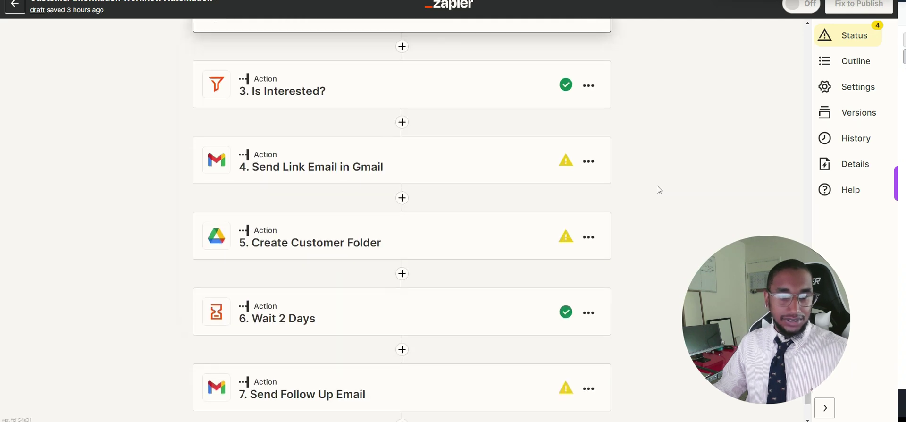
Scroll through the Zap editor until the draft shows 'saved just now'.
{"action": "scroll", "coordinate": [659, 189], "scroll_direction": "up", "scroll_amount": 2}
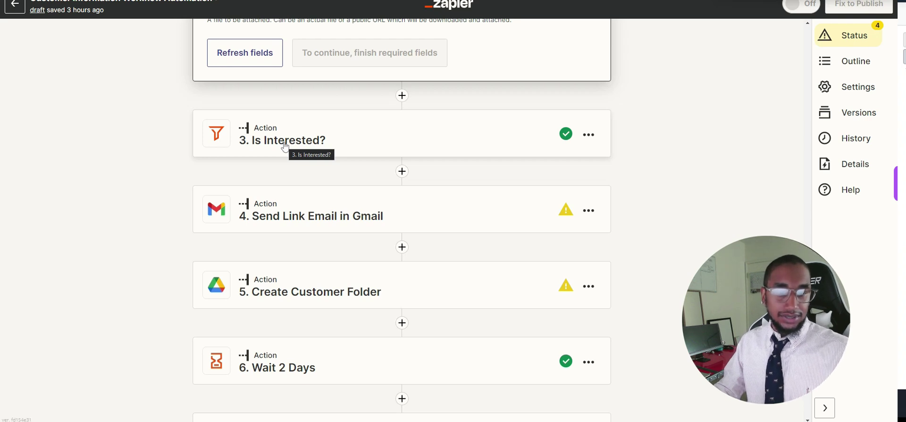
{"action": "scroll", "coordinate": [287, 208], "scroll_direction": "down", "scroll_amount": 2}
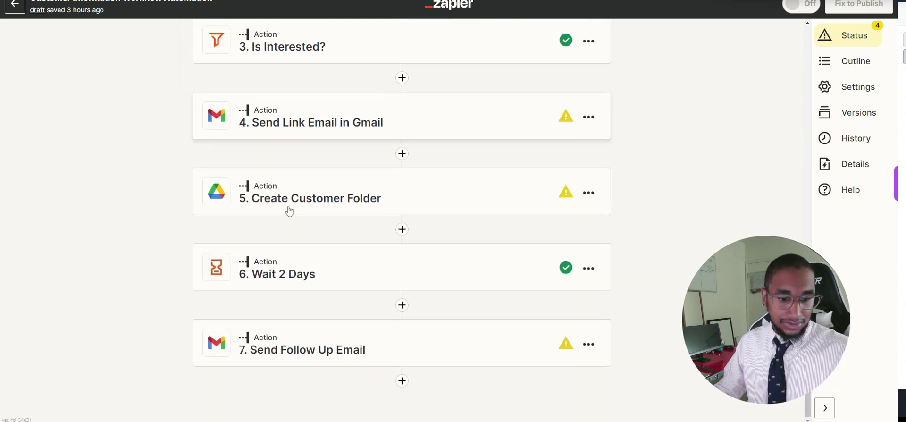
{"action": "scroll", "coordinate": [445, 196], "scroll_direction": "up", "scroll_amount": 7}
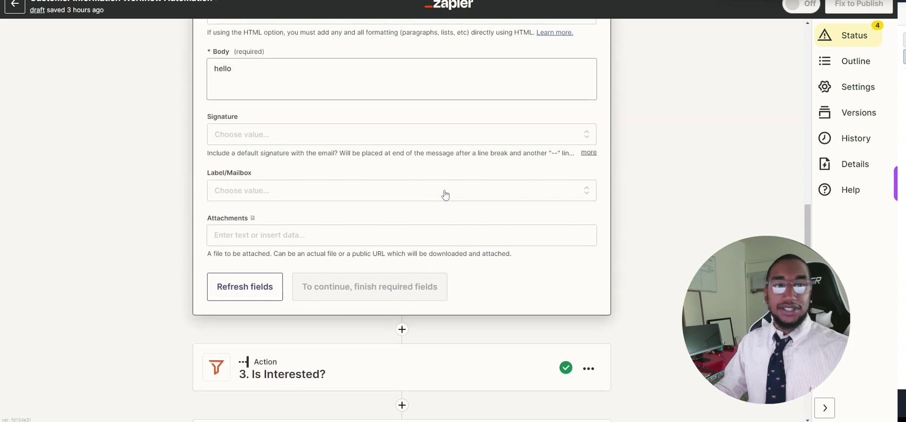
{"action": "scroll", "coordinate": [445, 194], "scroll_direction": "down", "scroll_amount": 4}
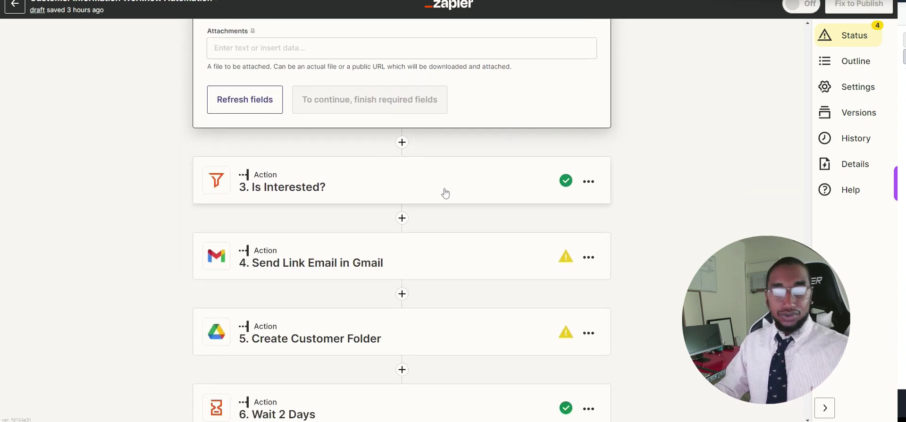
{"action": "scroll", "coordinate": [446, 193], "scroll_direction": "down", "scroll_amount": 2}
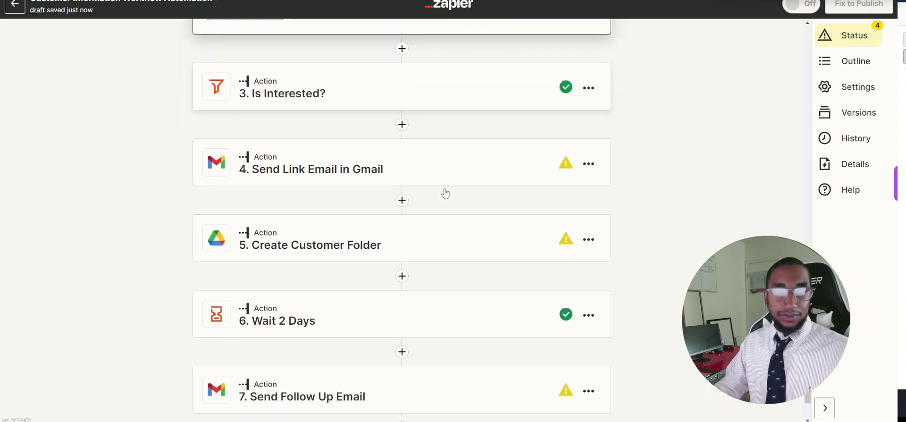